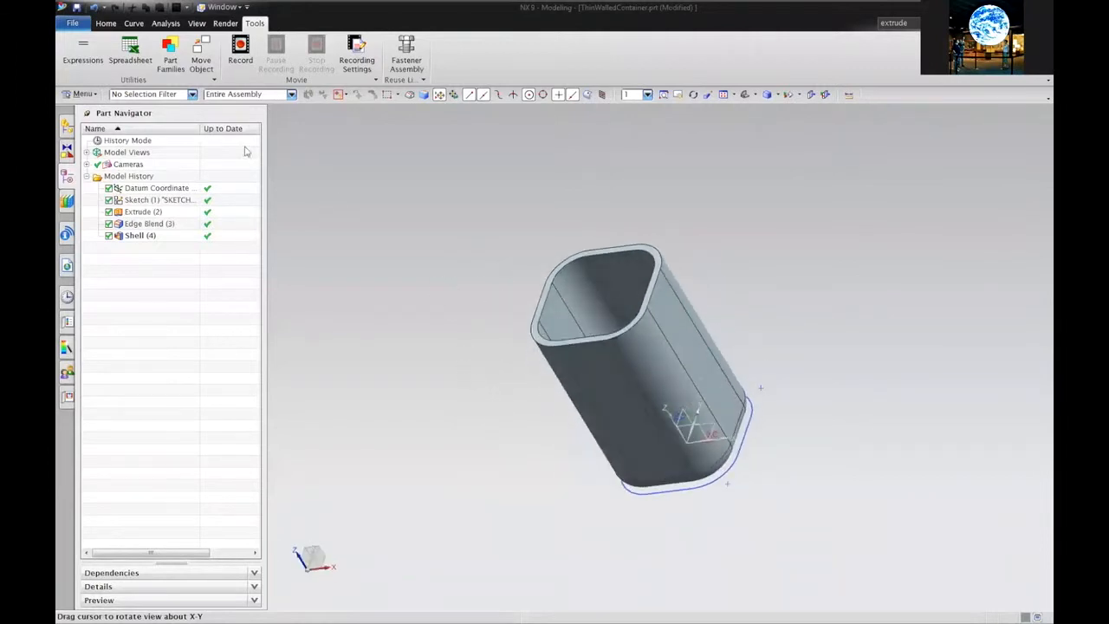
Step: Start a new millimetre part from the Model template and name it ThinWalledContainer2
left_click(103, 24)
left_click(72, 24)
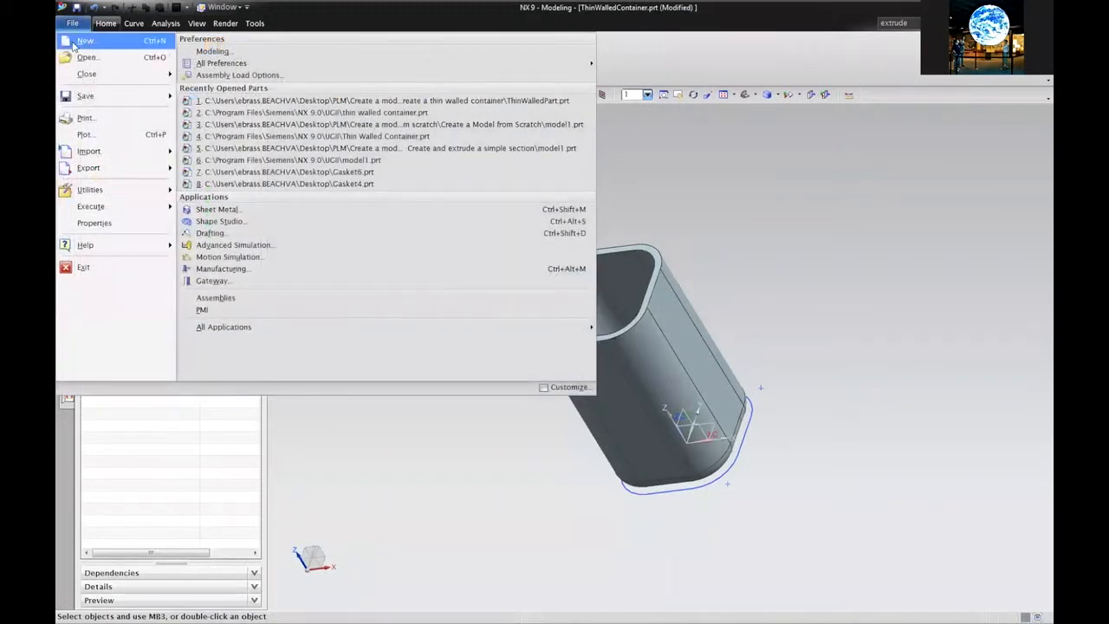
left_click(78, 41)
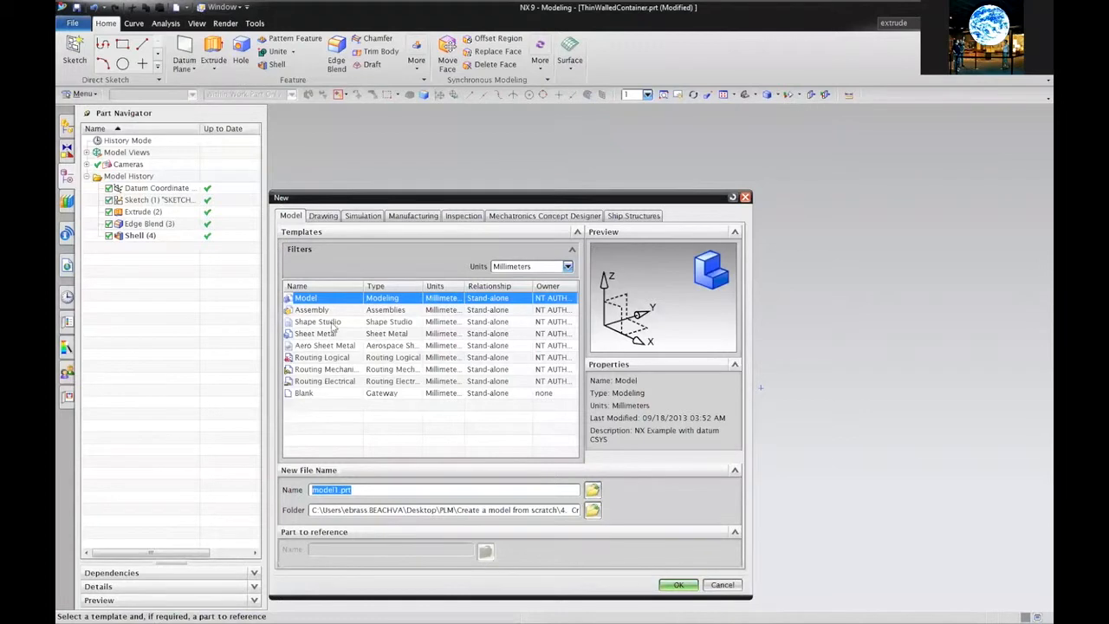
type("ThinWalledContainer2")
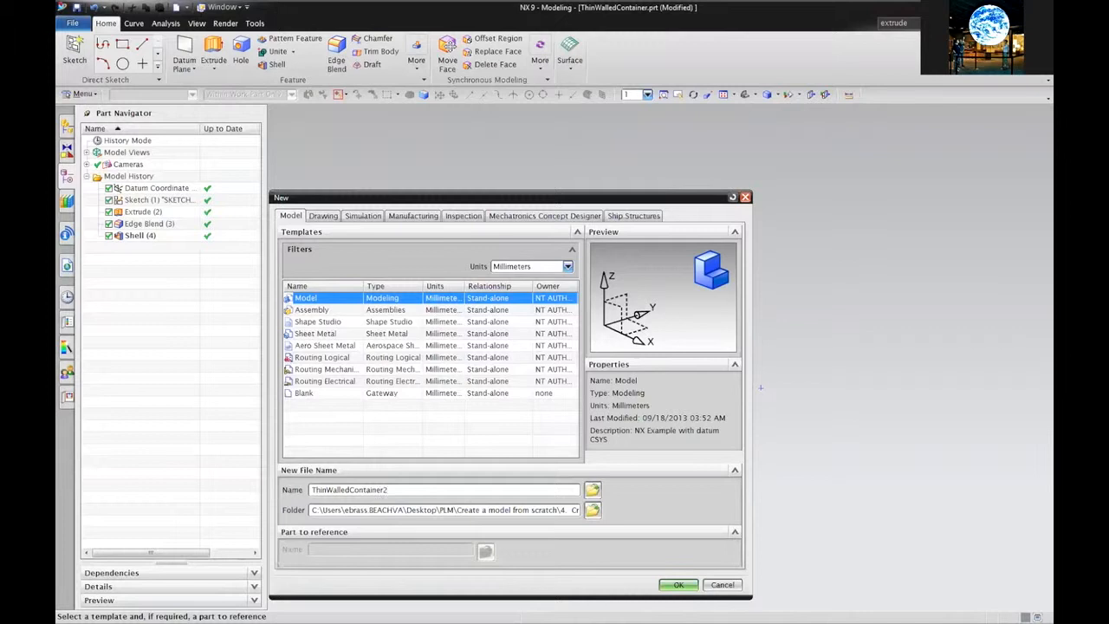
Step: Choose the desktop folder PLM, Create a model from scratch, Create a thin walled container for the new part and create it
left_click(592, 491)
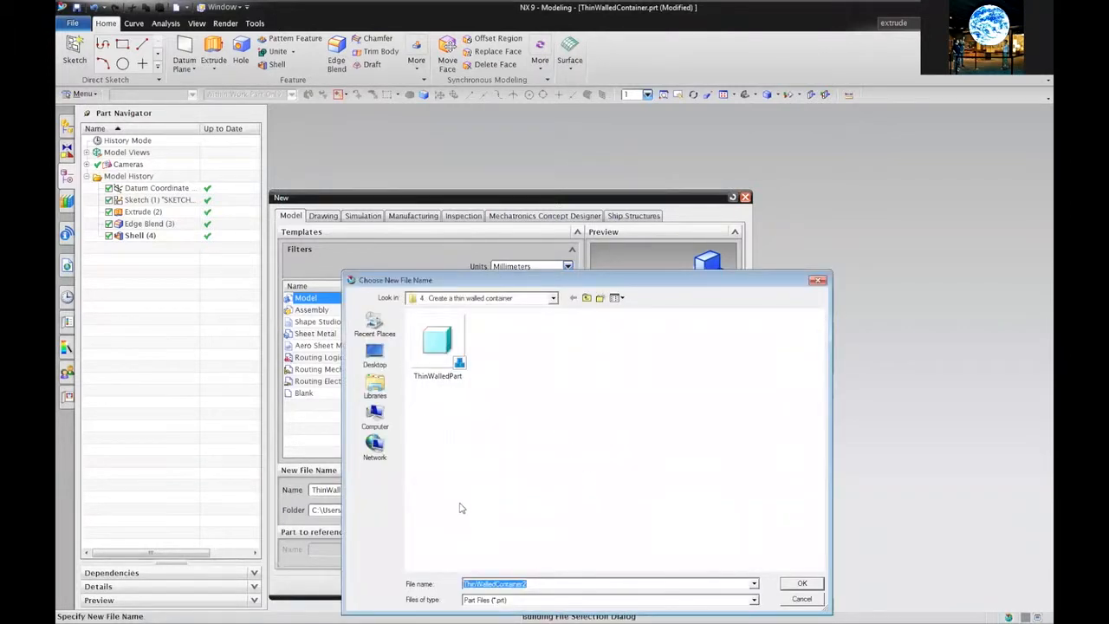
left_click(374, 355)
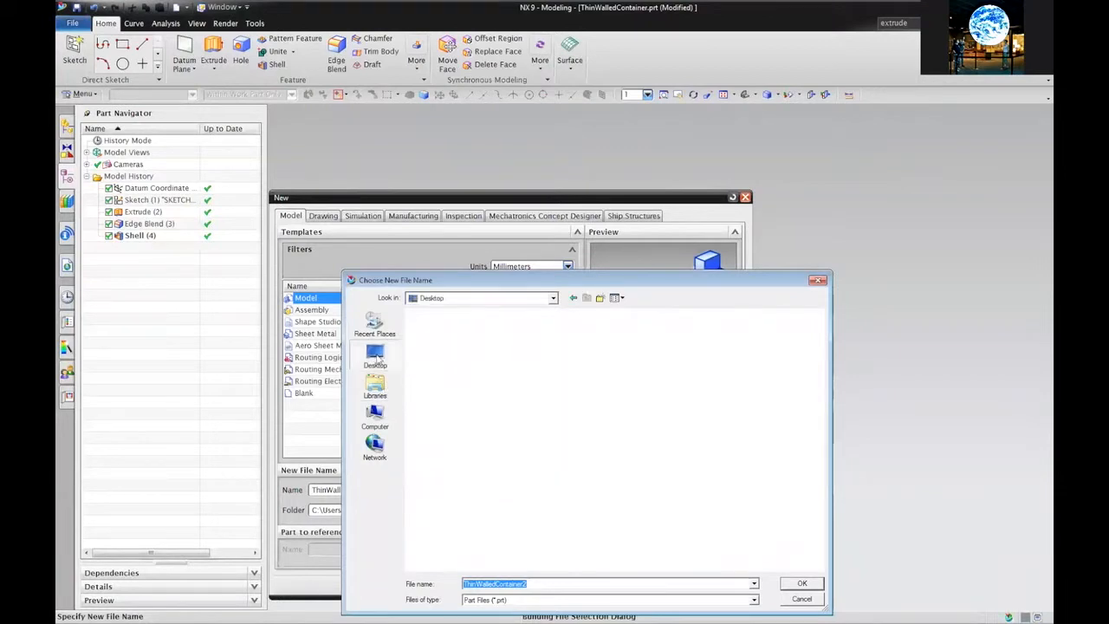
double_click(553, 362)
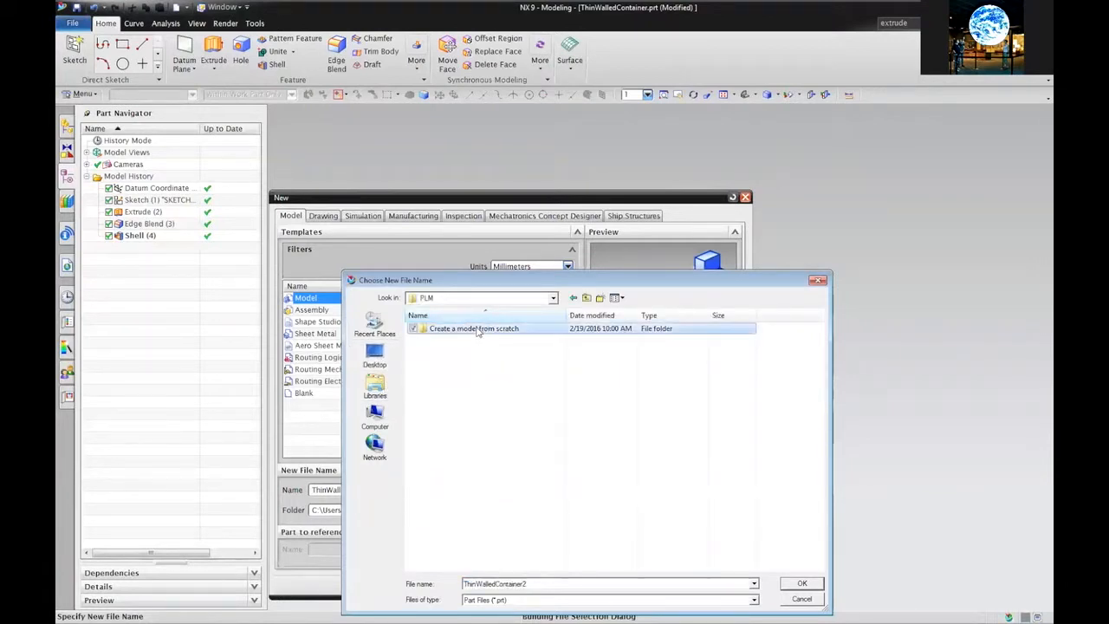
double_click(459, 329)
double_click(502, 354)
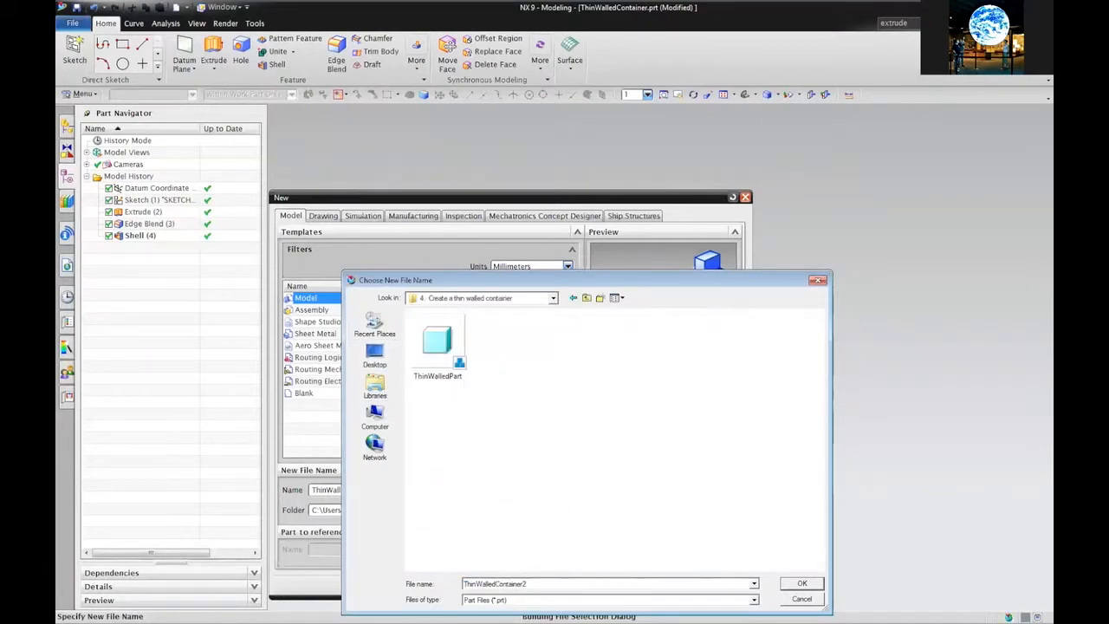
left_click(802, 584)
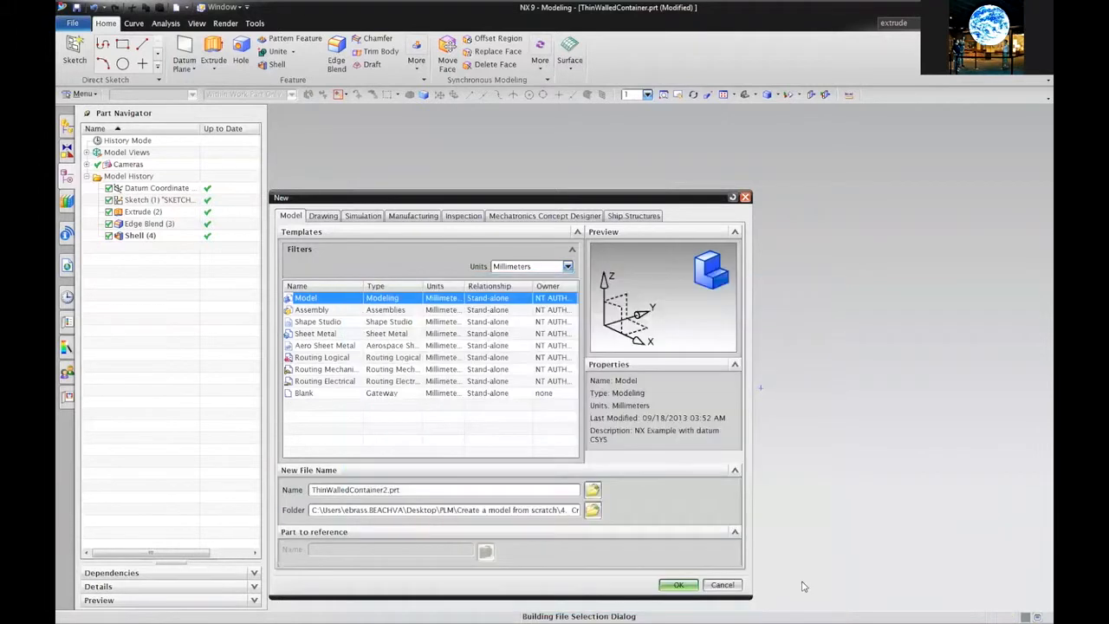
left_click(679, 586)
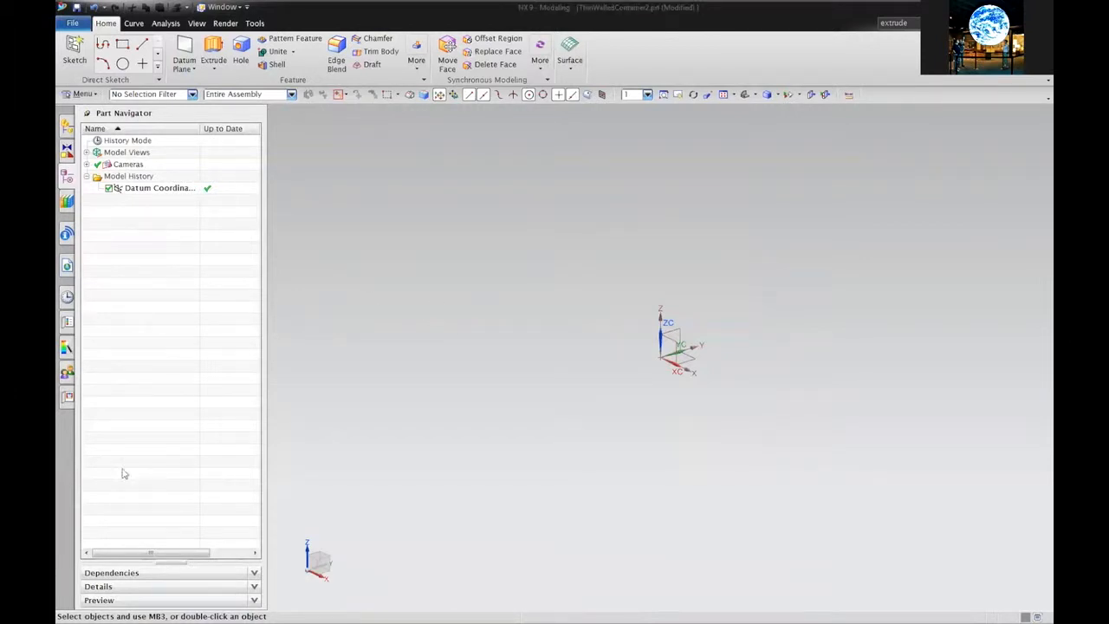
Step: Orient the view to Top and sketch a rectangle about 62 mm wide and 66 mm high around the origin
right_click(388, 274)
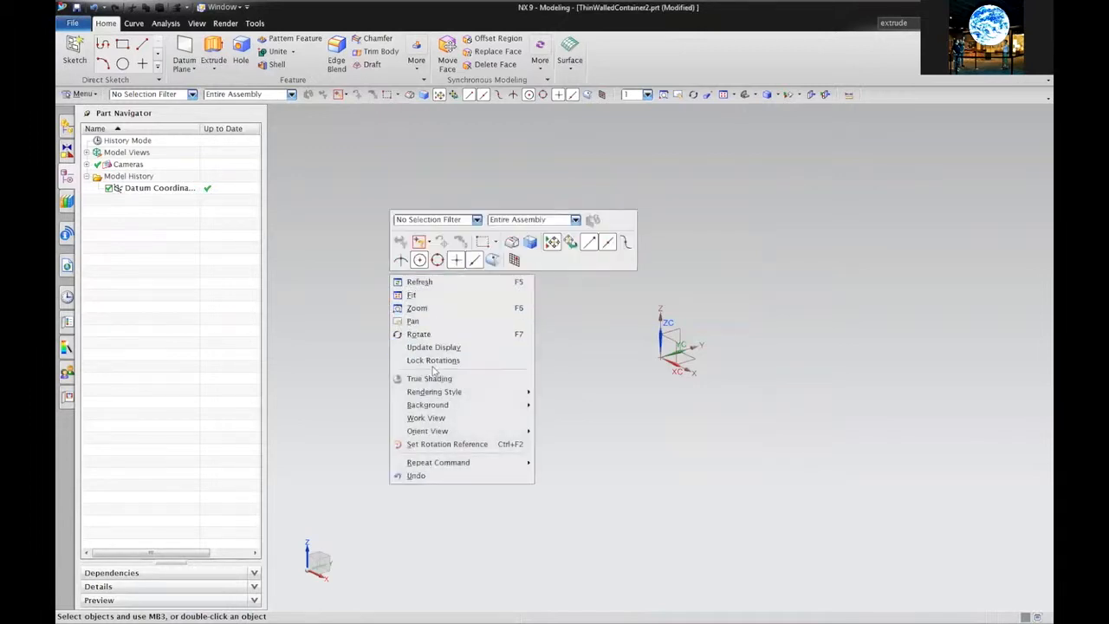
mouse_move(435, 433)
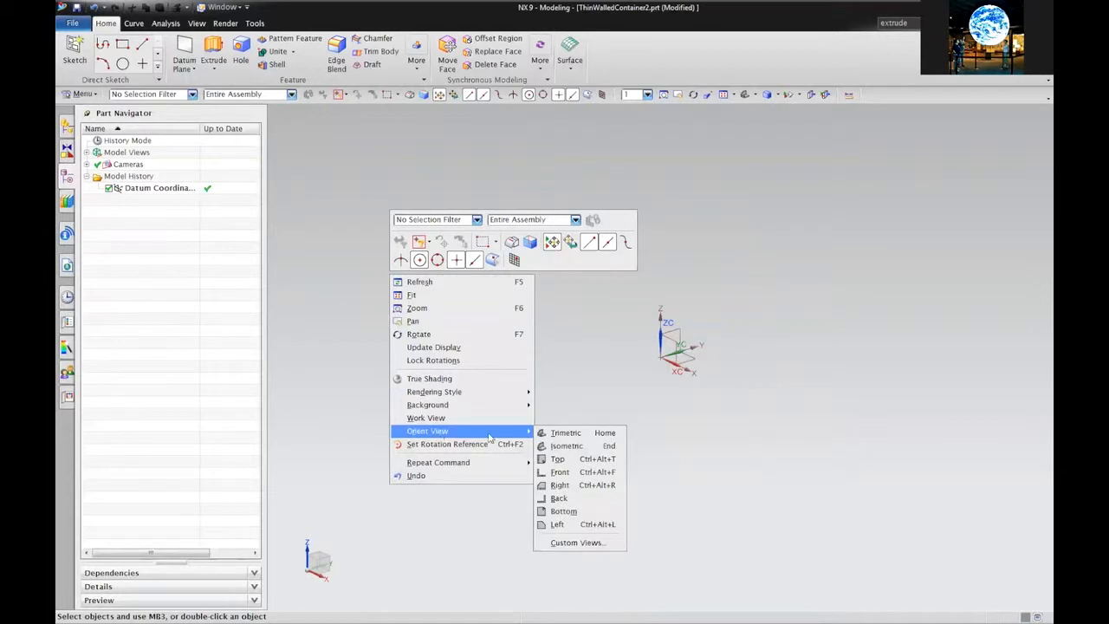
left_click(572, 461)
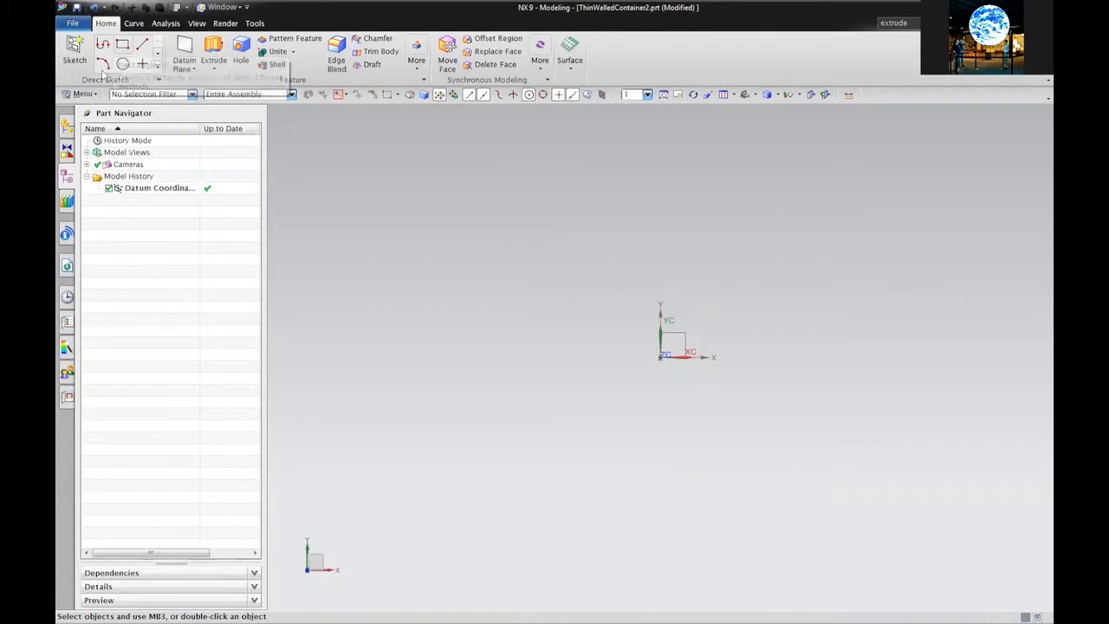
left_click(124, 46)
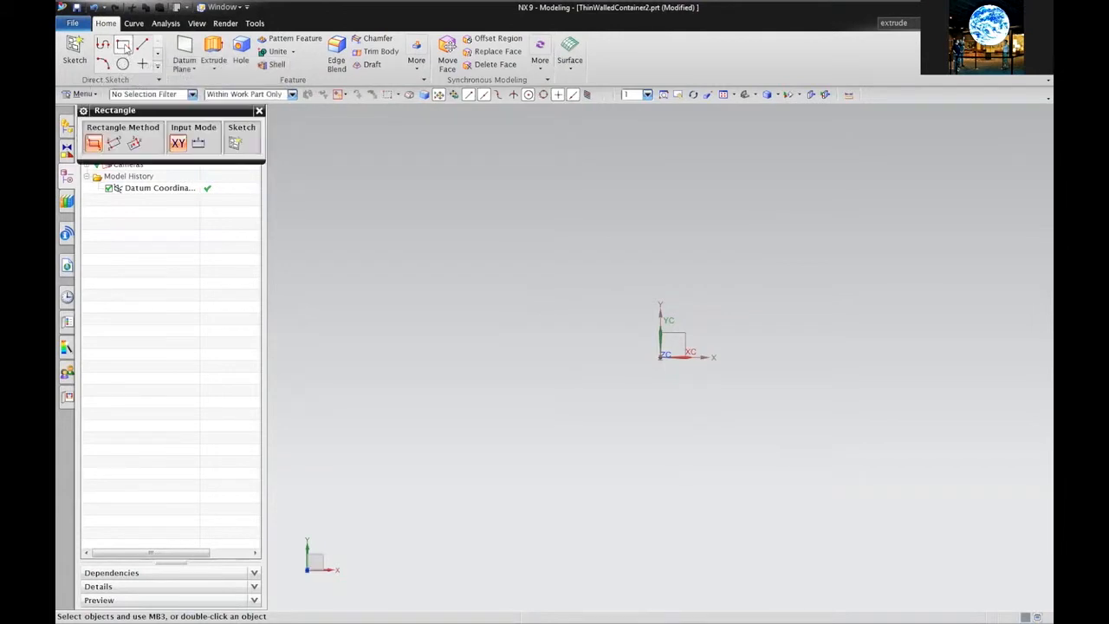
left_click(612, 406)
left_click(748, 261)
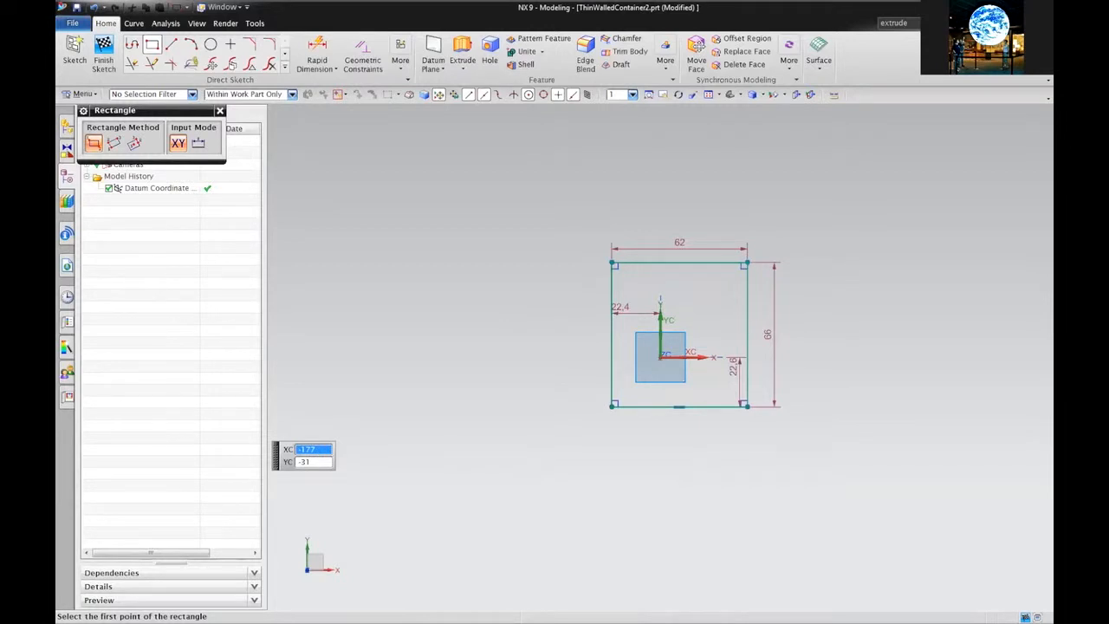
Step: Fillet the rectangle's four corners with radii of about 19.5, 13.3, 15.7 and 18.9 mm, clockwise from the upper-left corner
left_click(269, 44)
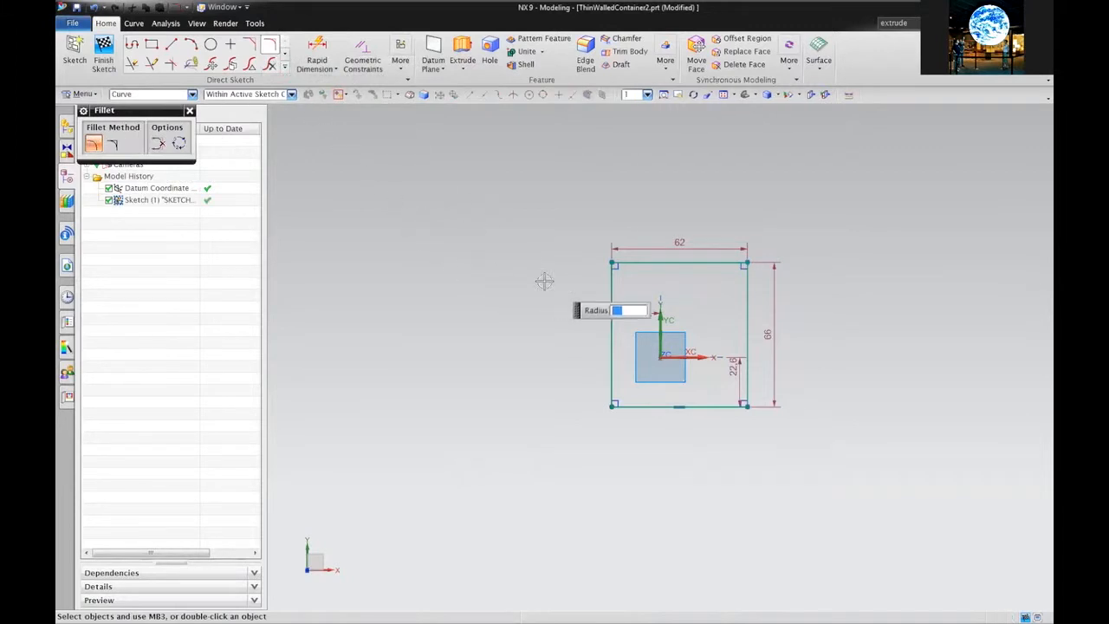
left_click(612, 287)
left_click(628, 262)
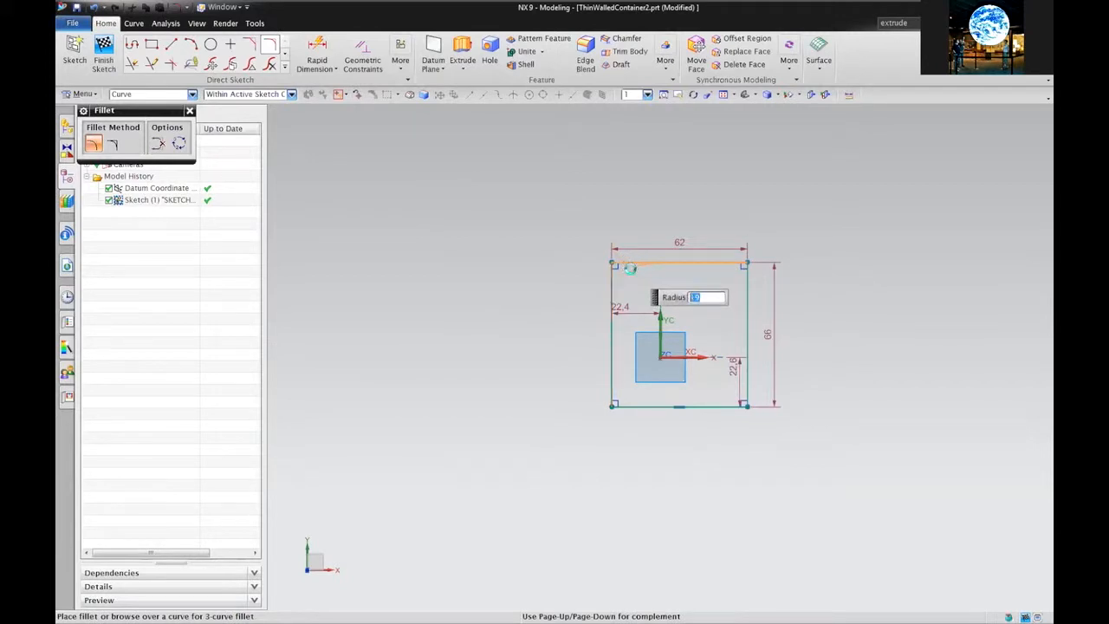
left_click(628, 271)
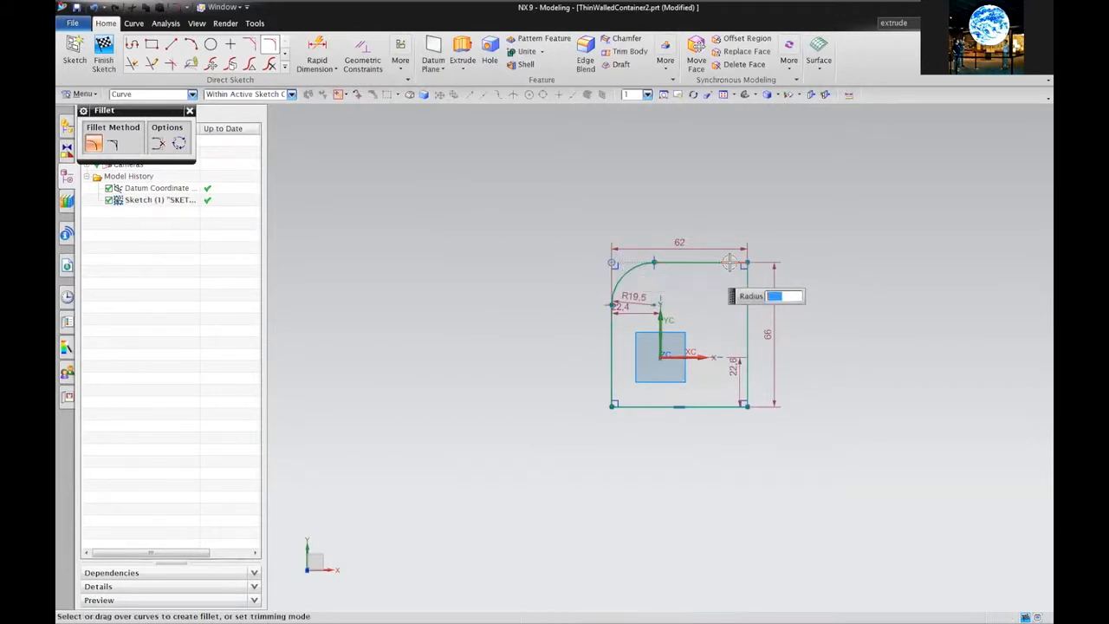
left_click(741, 274)
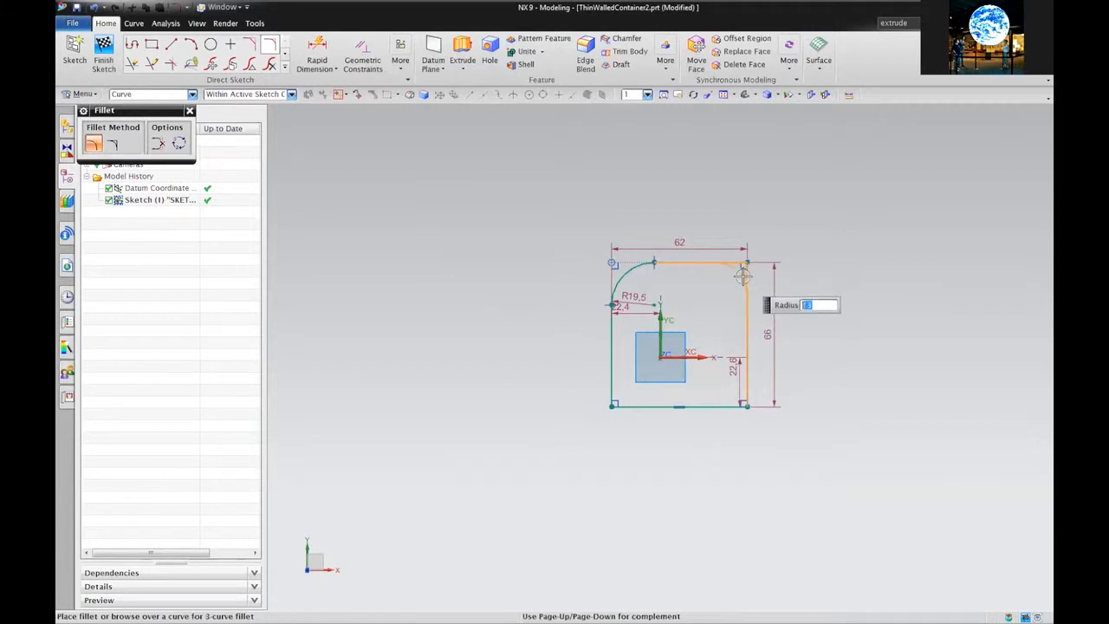
left_click(742, 276)
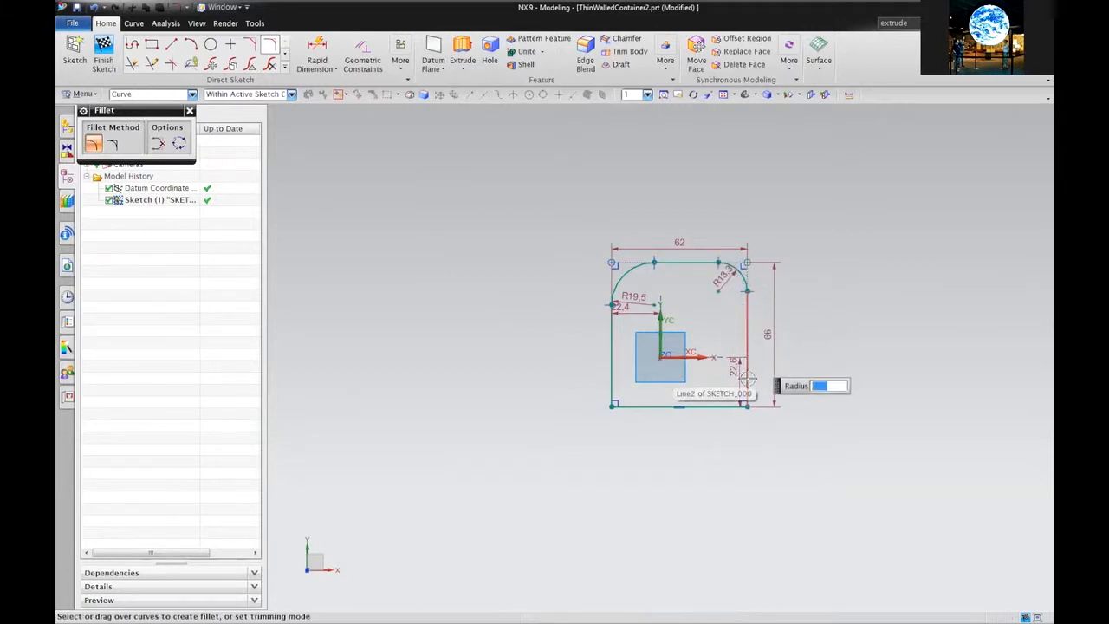
left_click(730, 405)
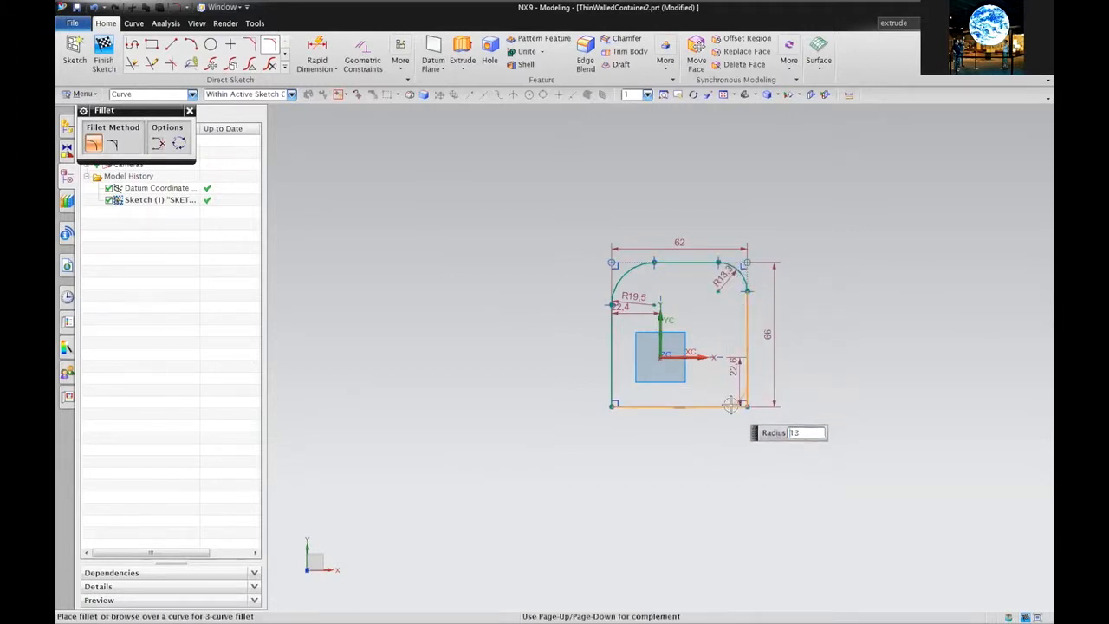
left_click(731, 403)
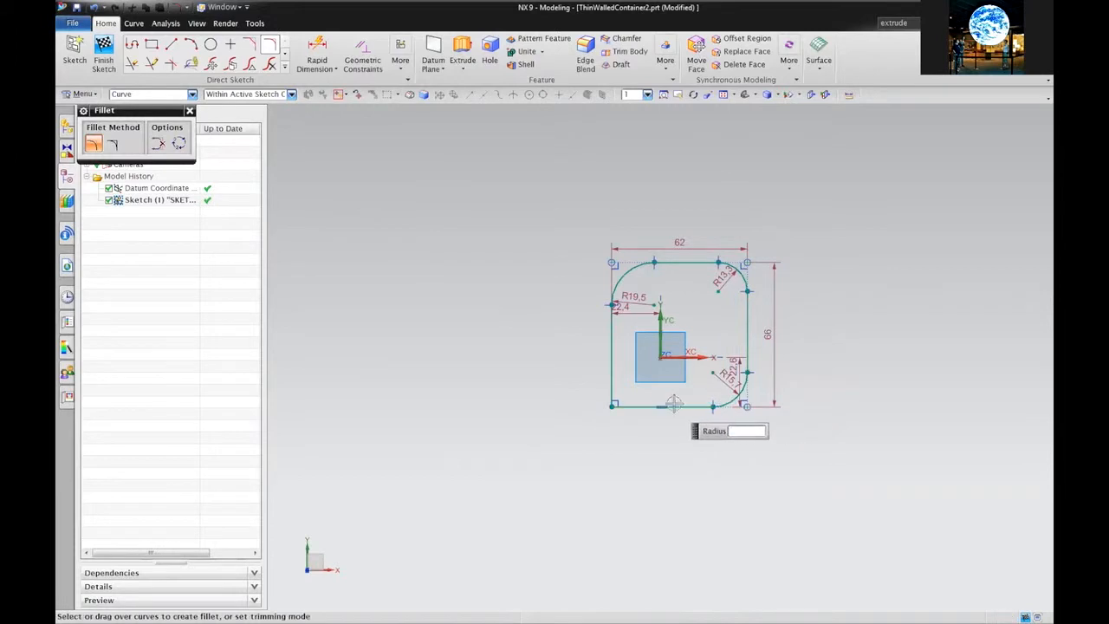
left_click(617, 395)
left_click(617, 389)
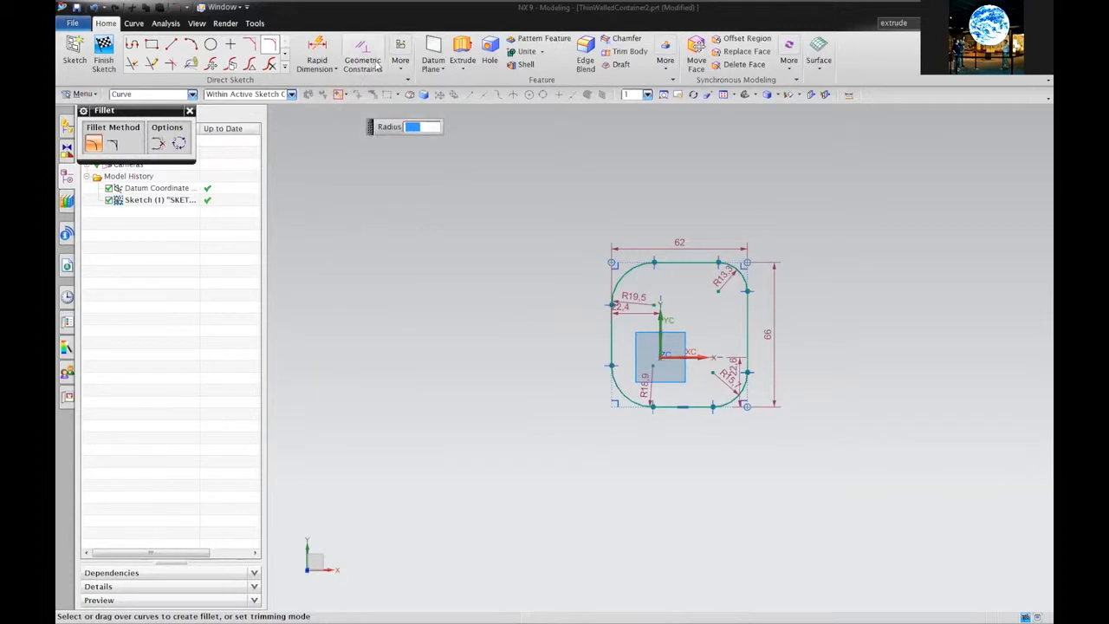
left_click(686, 261)
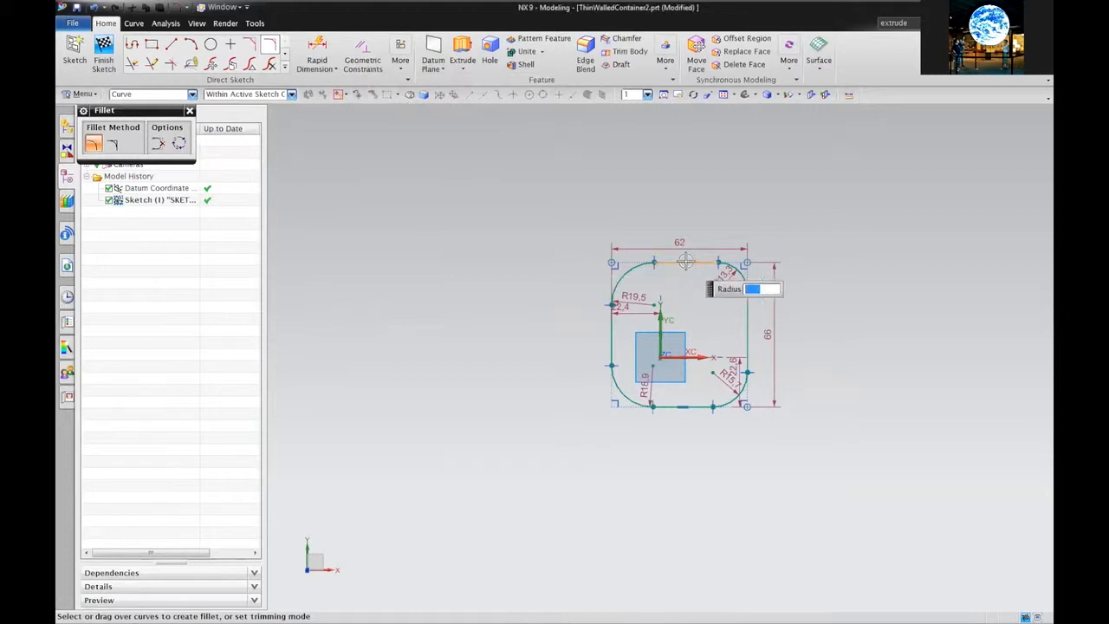
left_click(748, 326)
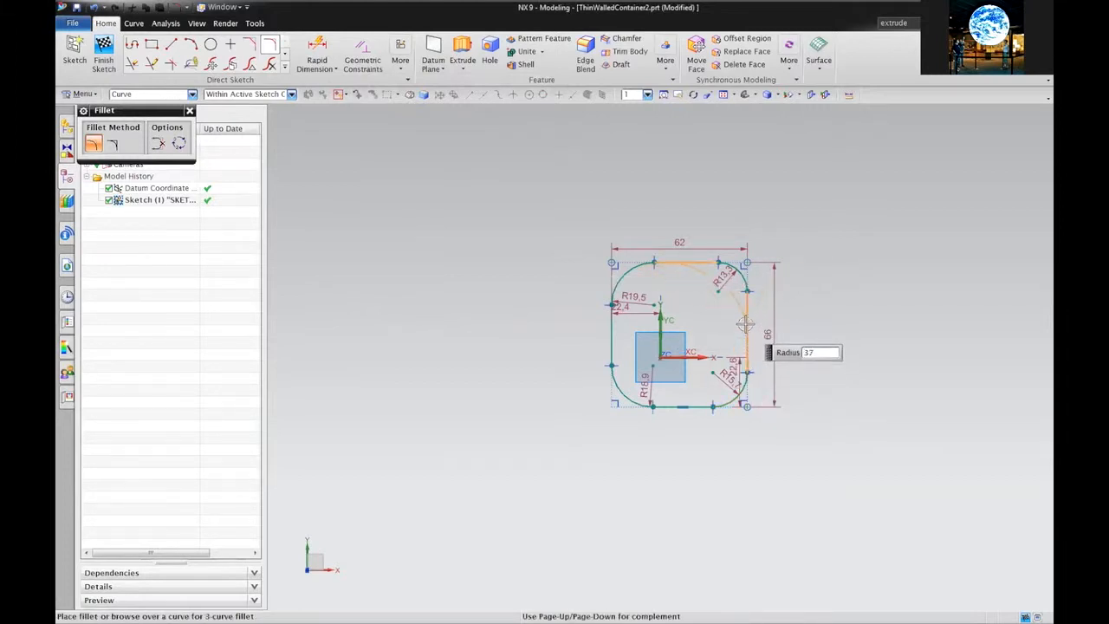
left_click(785, 222)
left_click(95, 7)
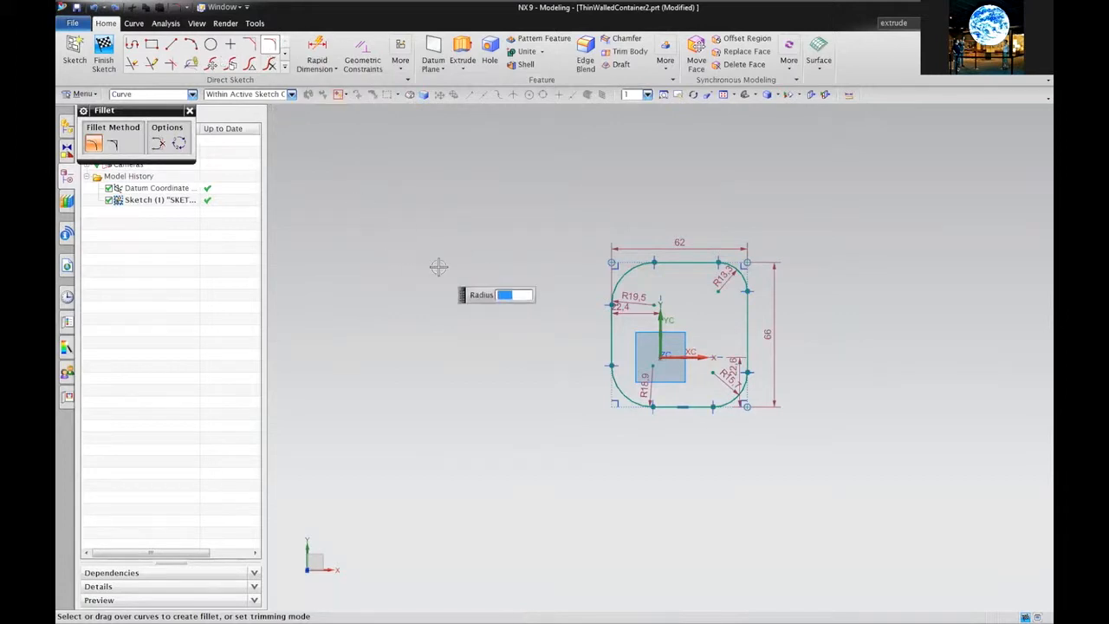
key("Escape")
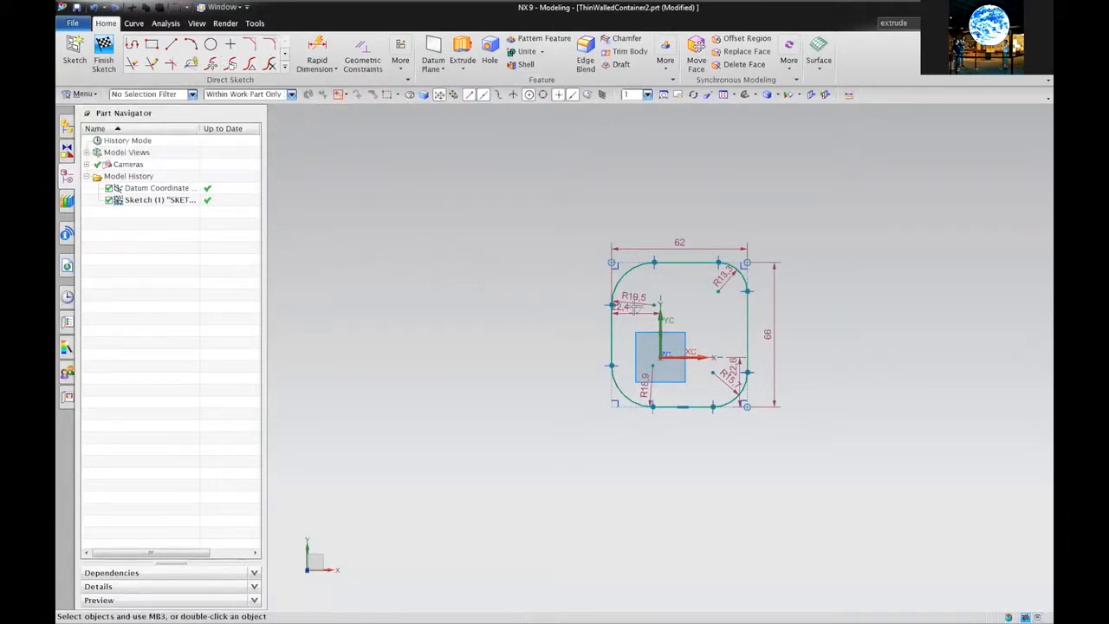
Step: Constrain the four straight sides of the rounded rectangle to equal length
left_click(685, 269)
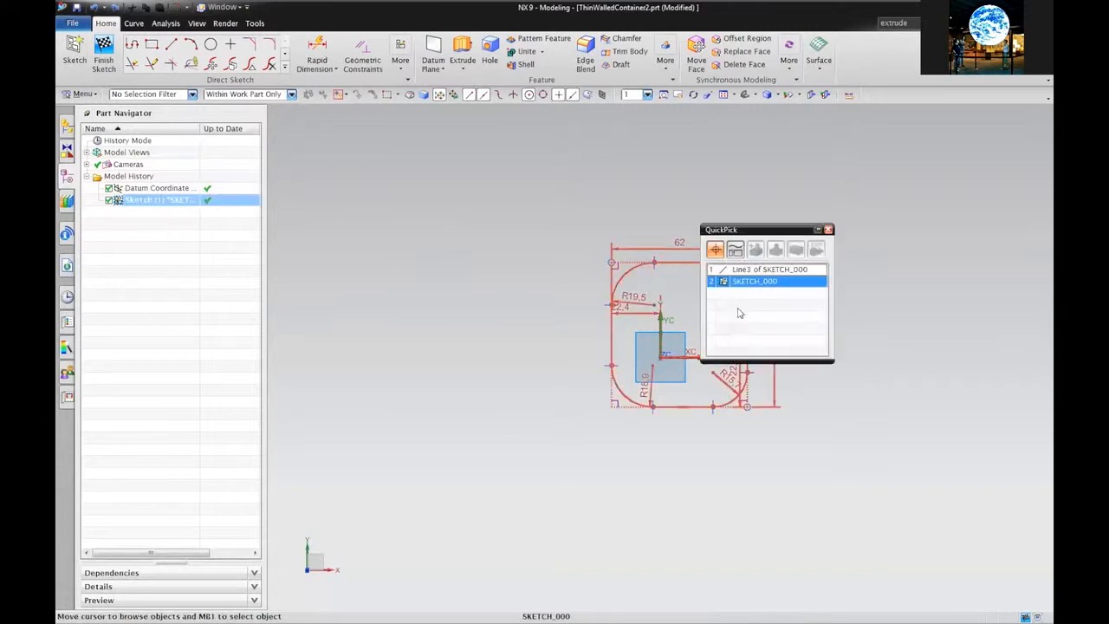
left_click(829, 231)
left_click(695, 266)
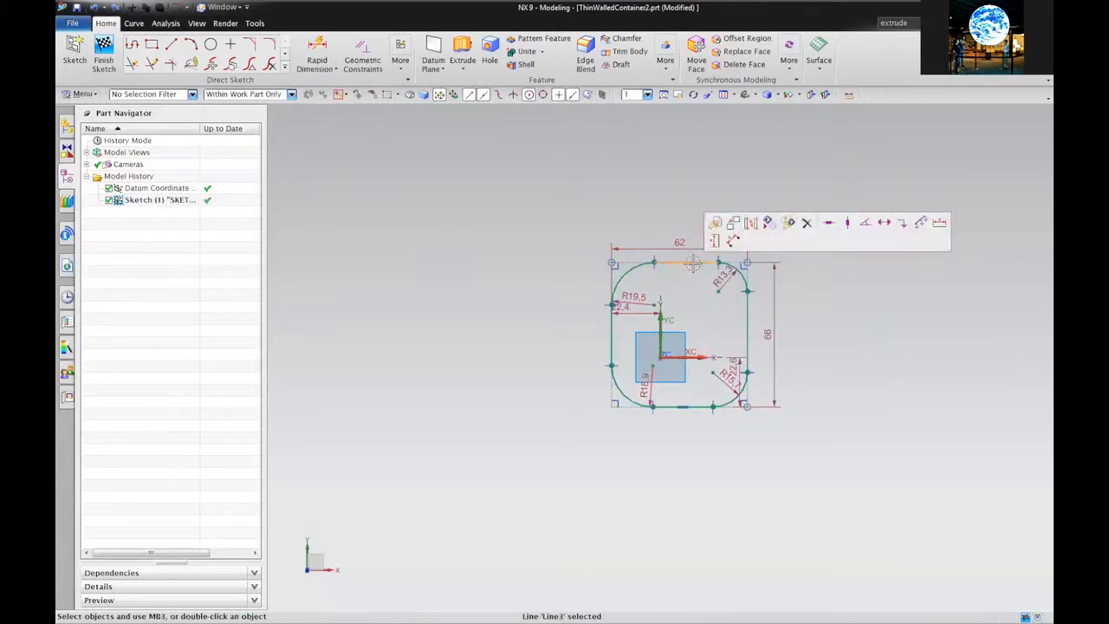
left_click(747, 328)
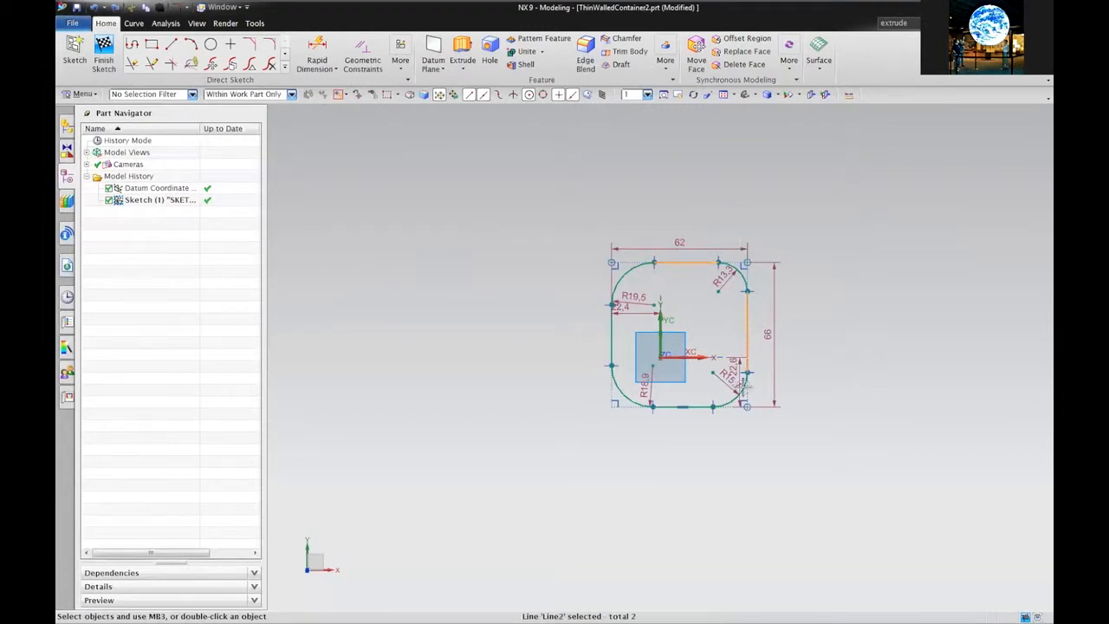
left_click(695, 406)
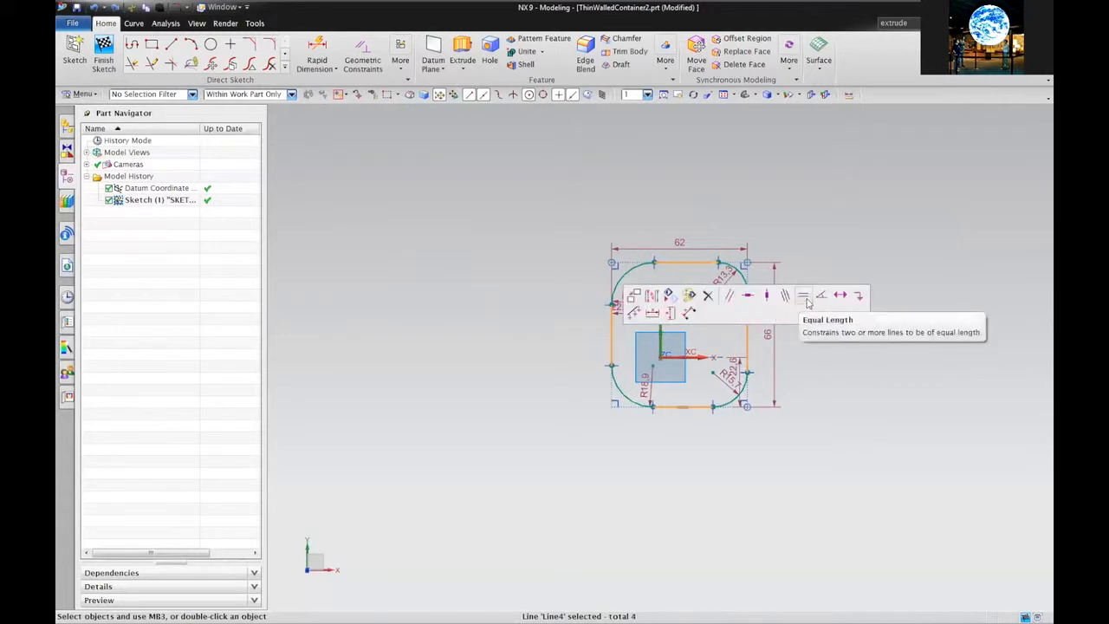
left_click(805, 297)
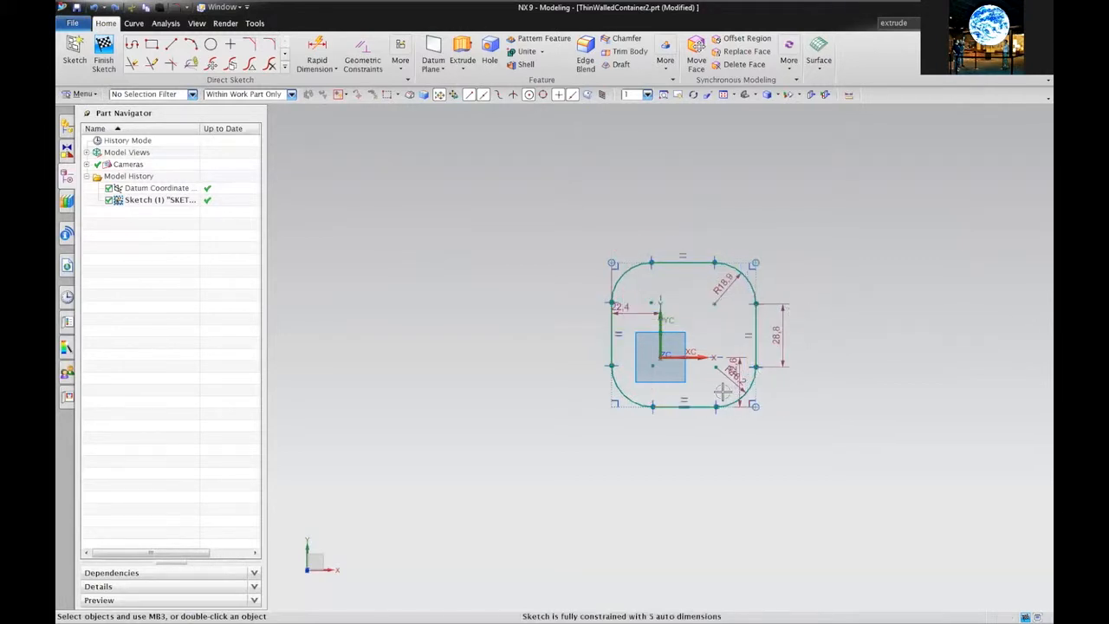
Step: Constrain the four corner arcs of the rounded rectangle to equal radius
left_click(362, 54)
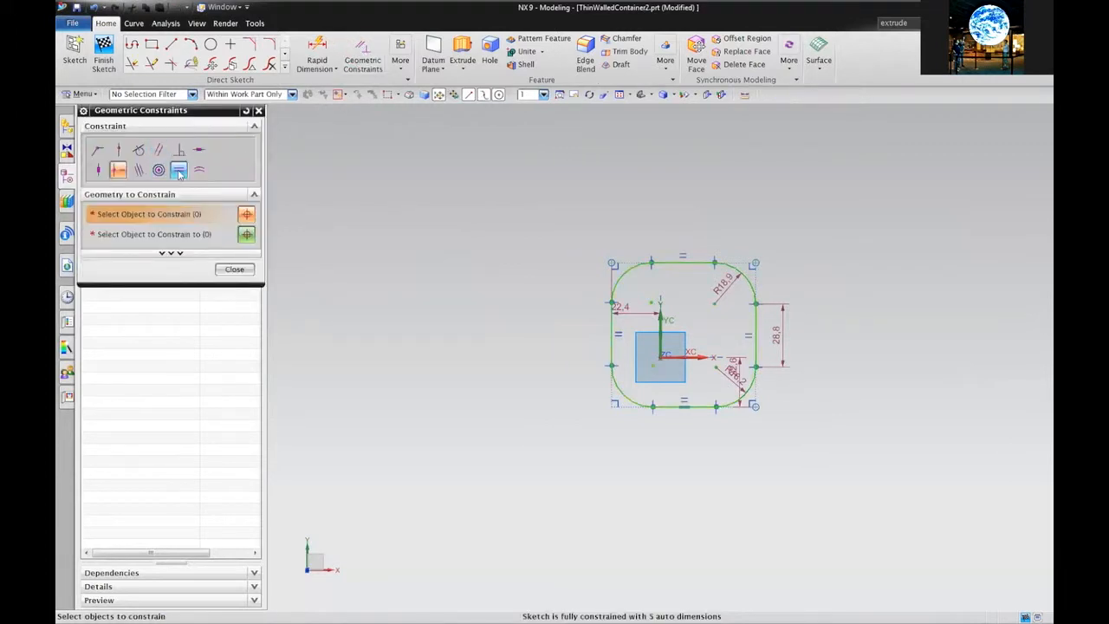
left_click(235, 270)
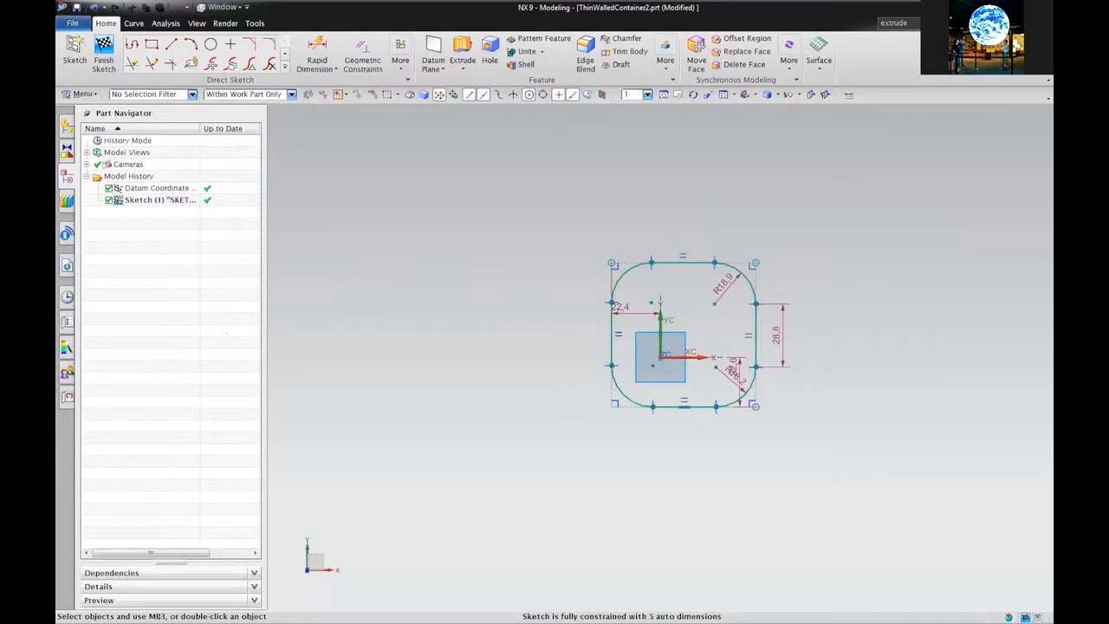
left_click(743, 289)
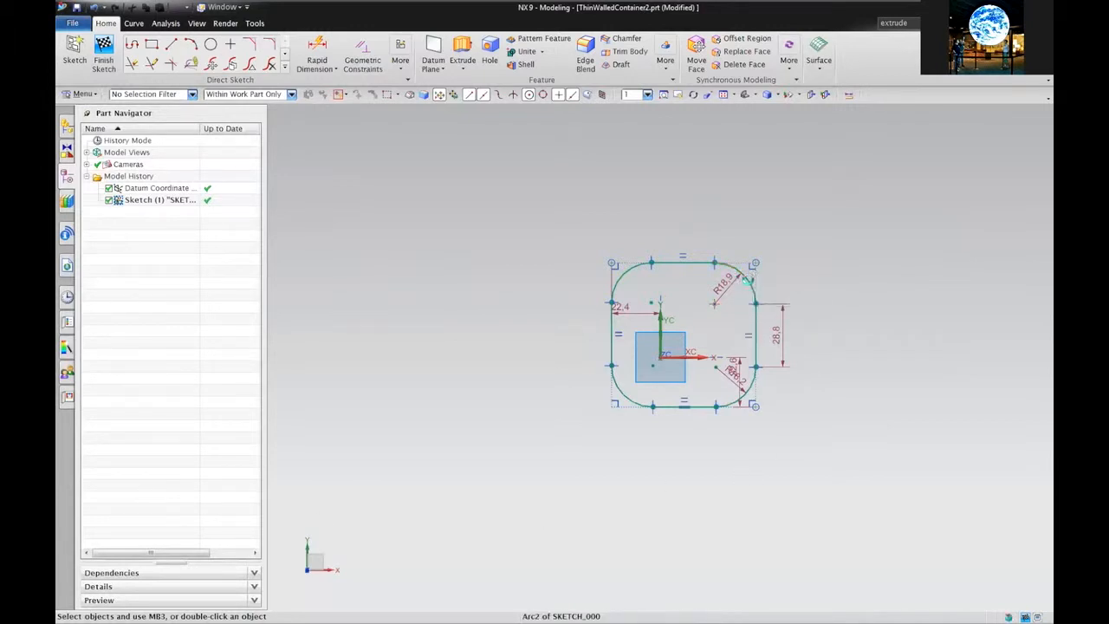
left_click(744, 394)
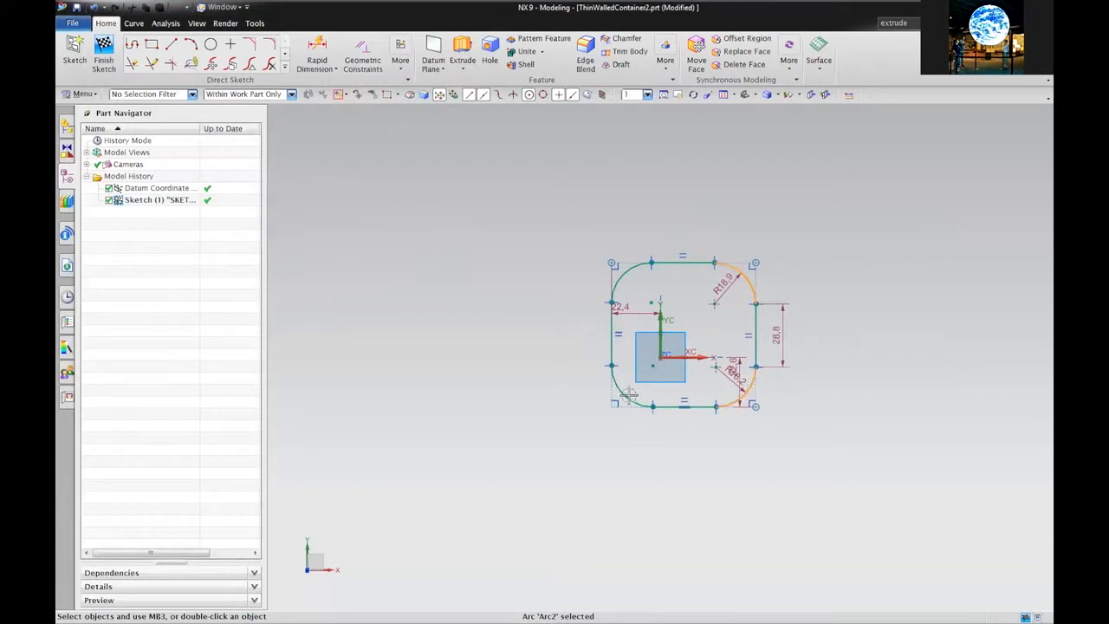
left_click(619, 392)
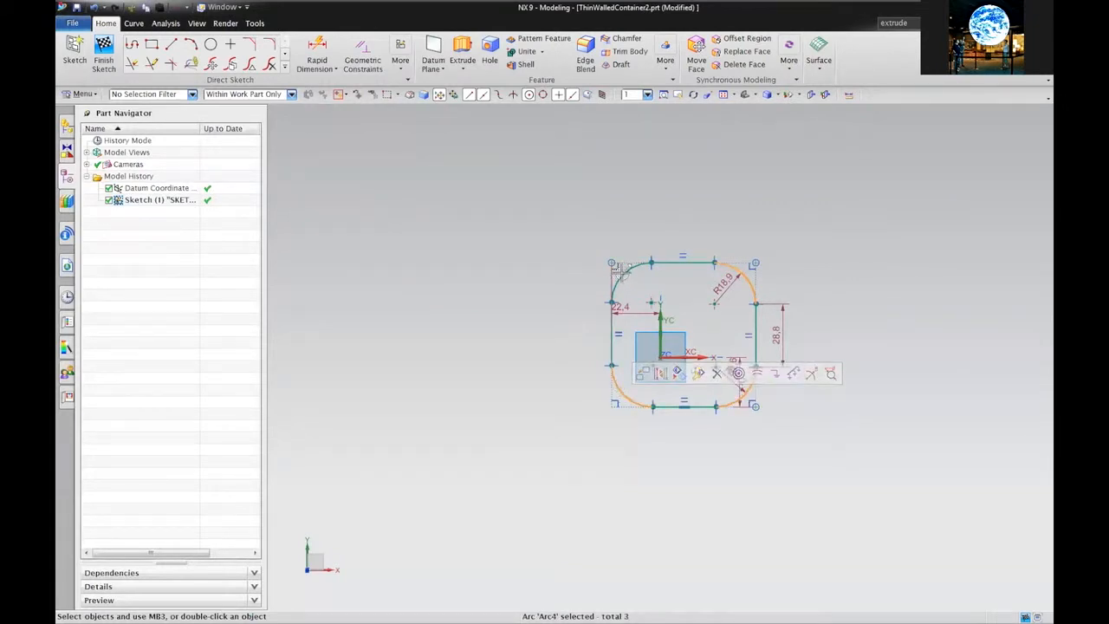
left_click(622, 273)
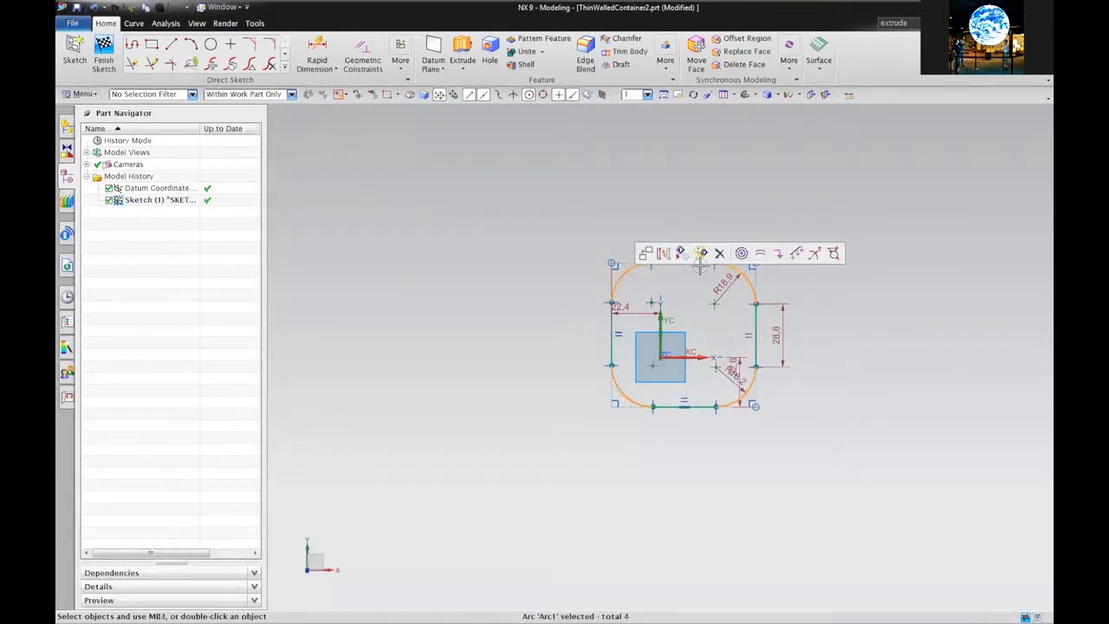
left_click(760, 254)
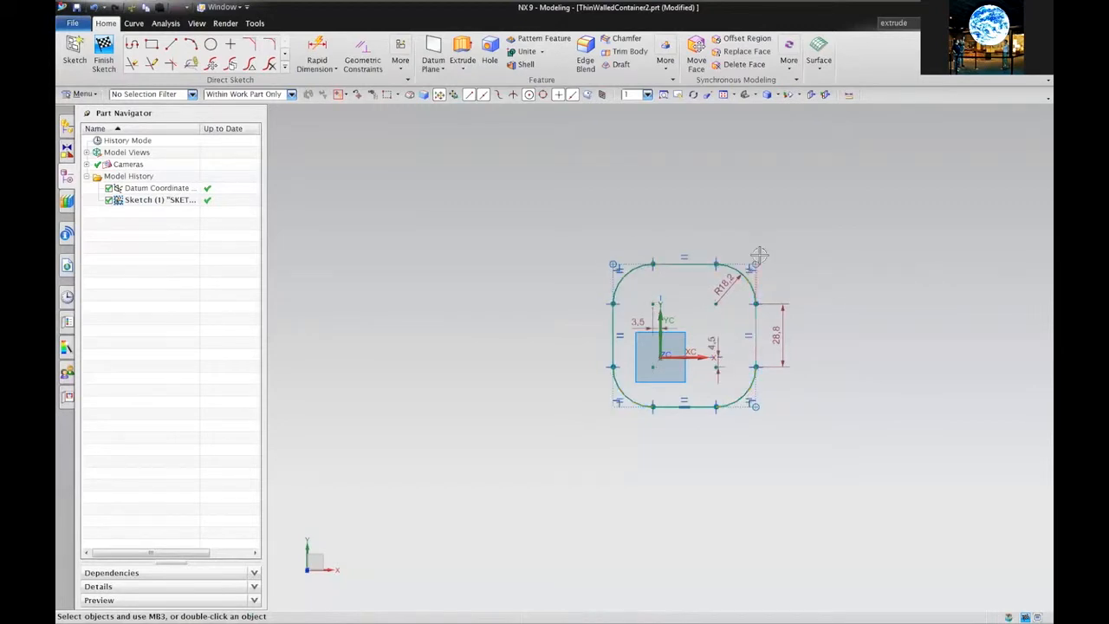
left_click(364, 52)
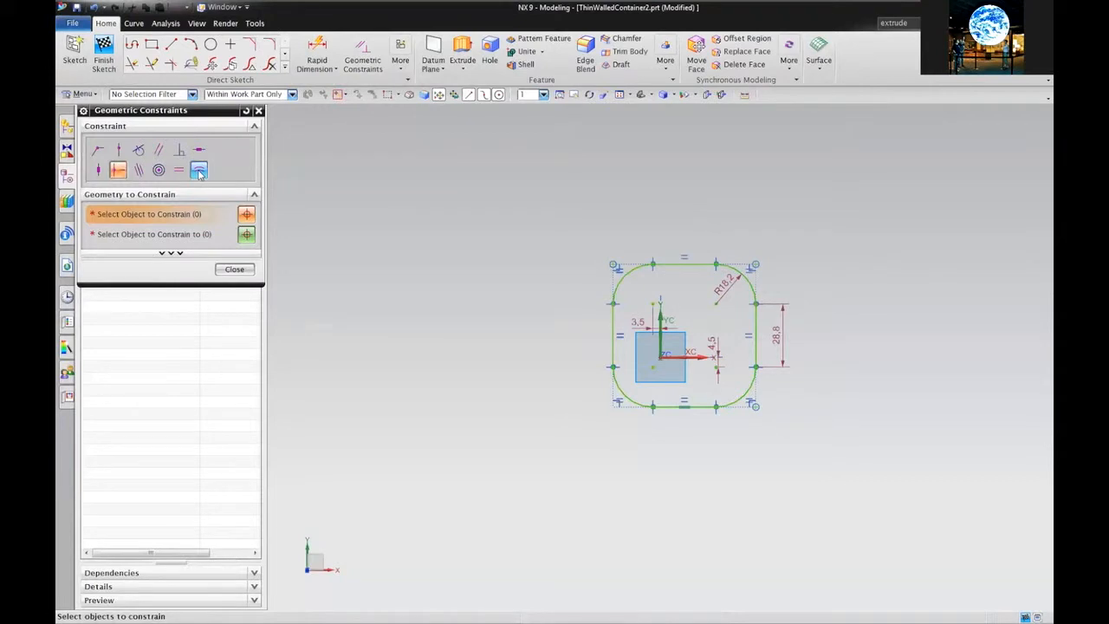
left_click(234, 269)
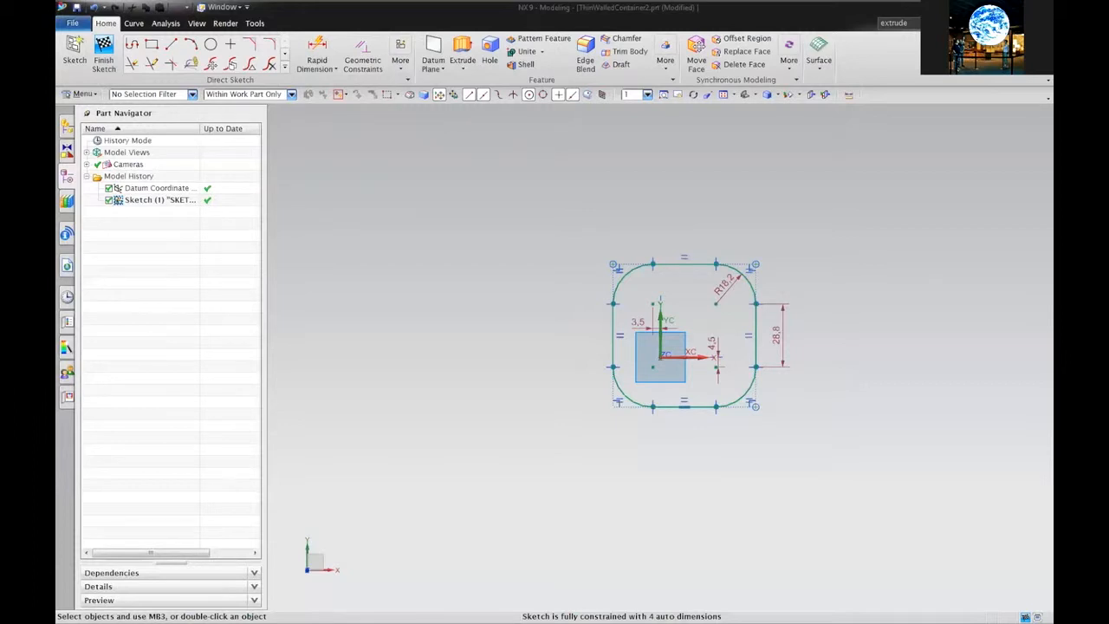
Step: Center the profile on the origin by applying Midpoint constraints from its left and upper straight sides to the origin
left_click(362, 64)
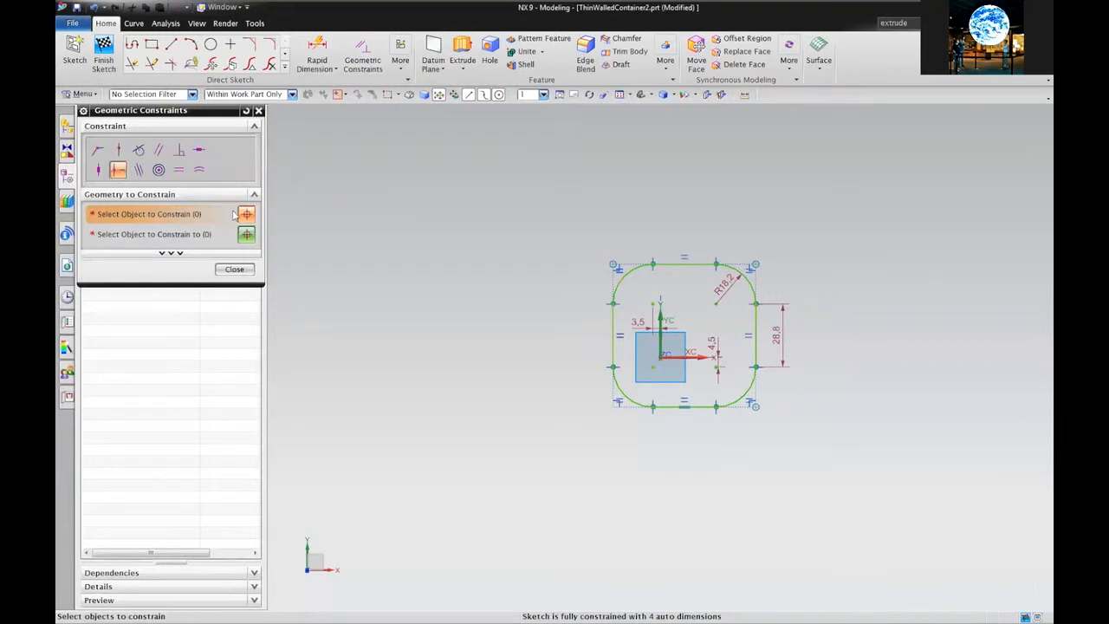
left_click(612, 338)
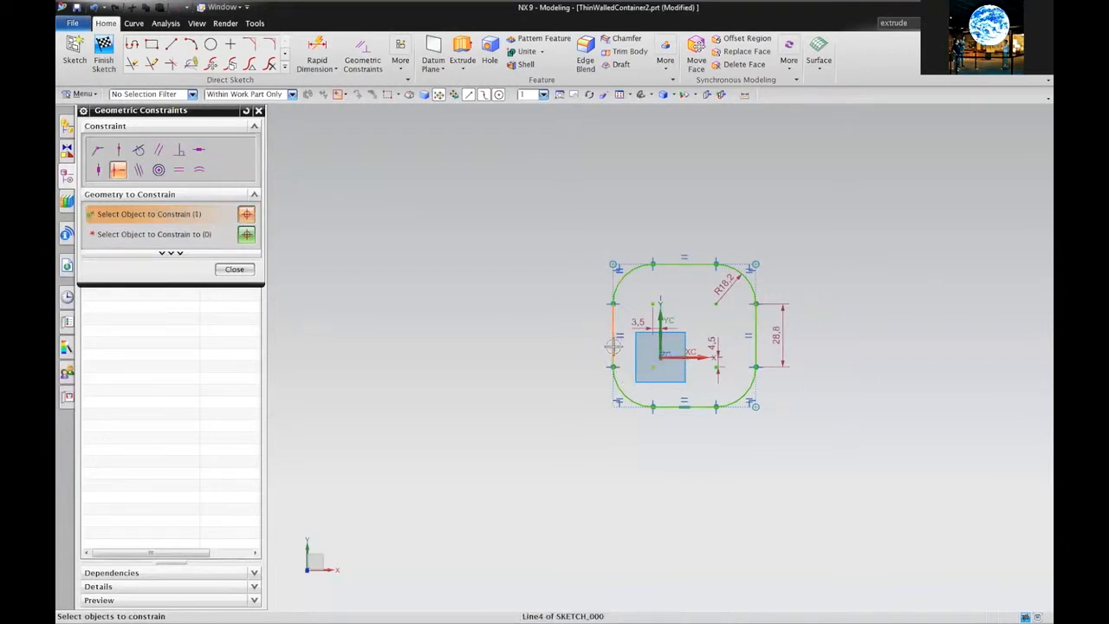
left_click(246, 234)
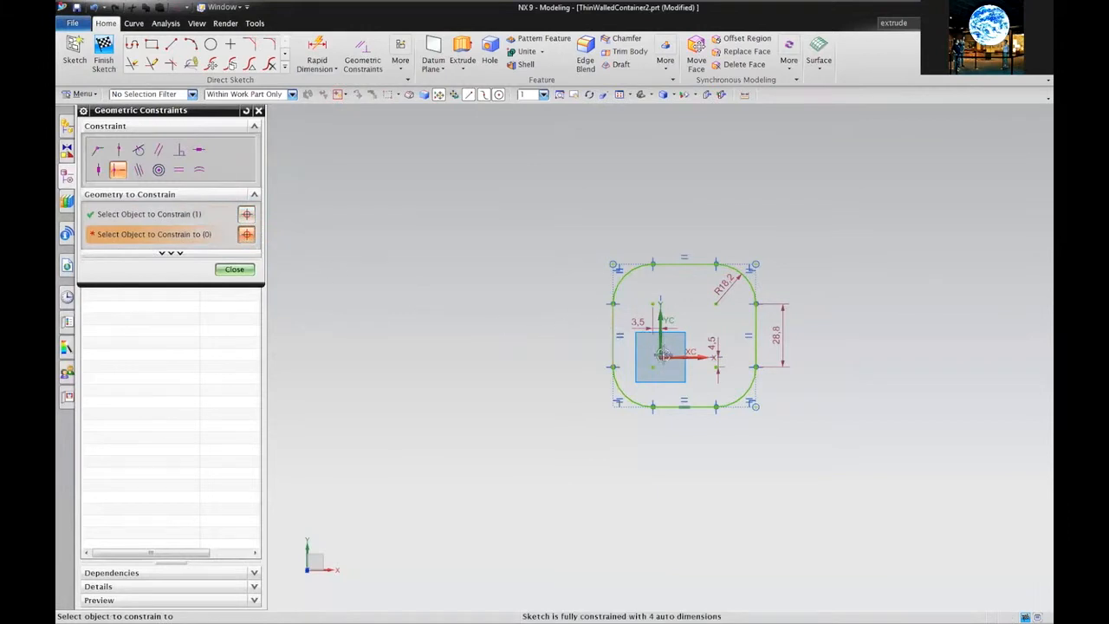
left_click(661, 354)
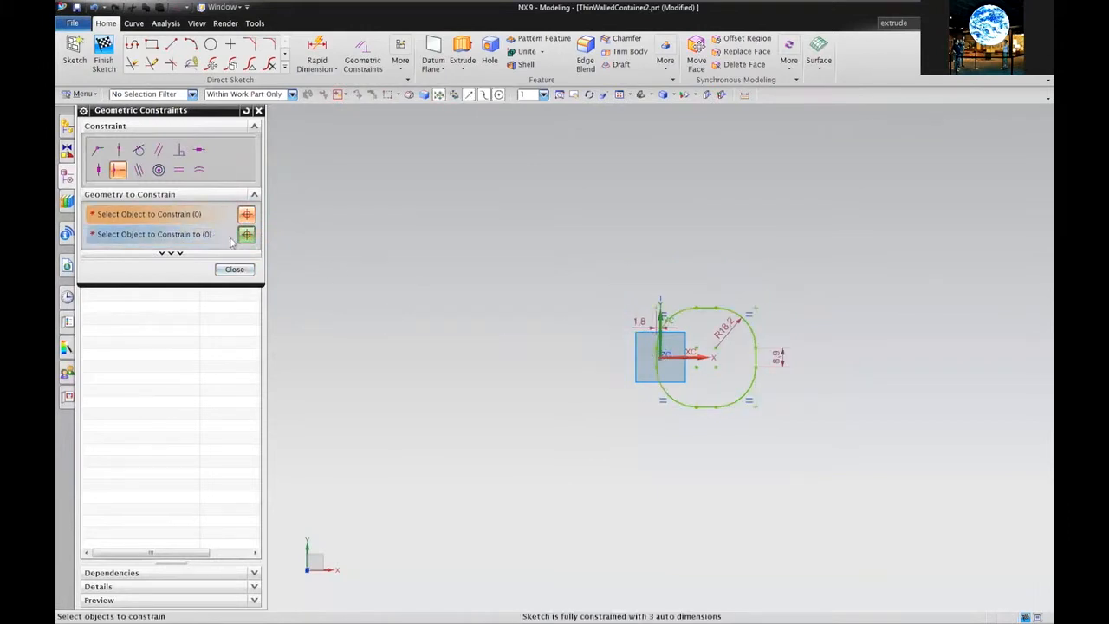
left_click(707, 307)
left_click(247, 234)
left_click(661, 355)
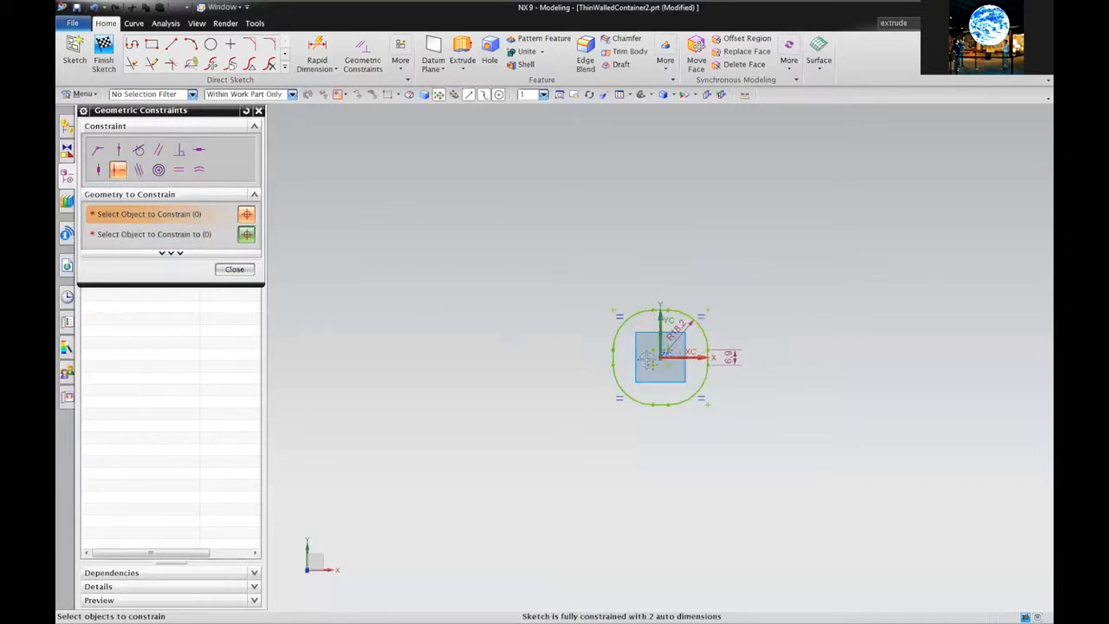
left_click(239, 270)
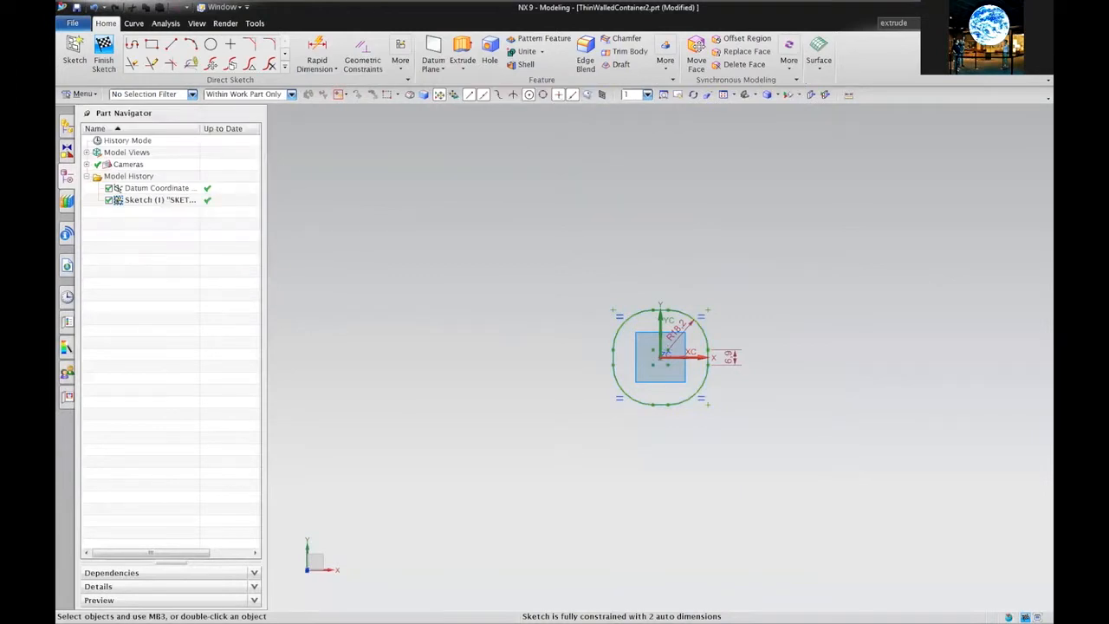
Step: Try to dimension the profile's height between its upper and lower straight sides, and undo the placed dimension
left_click(318, 48)
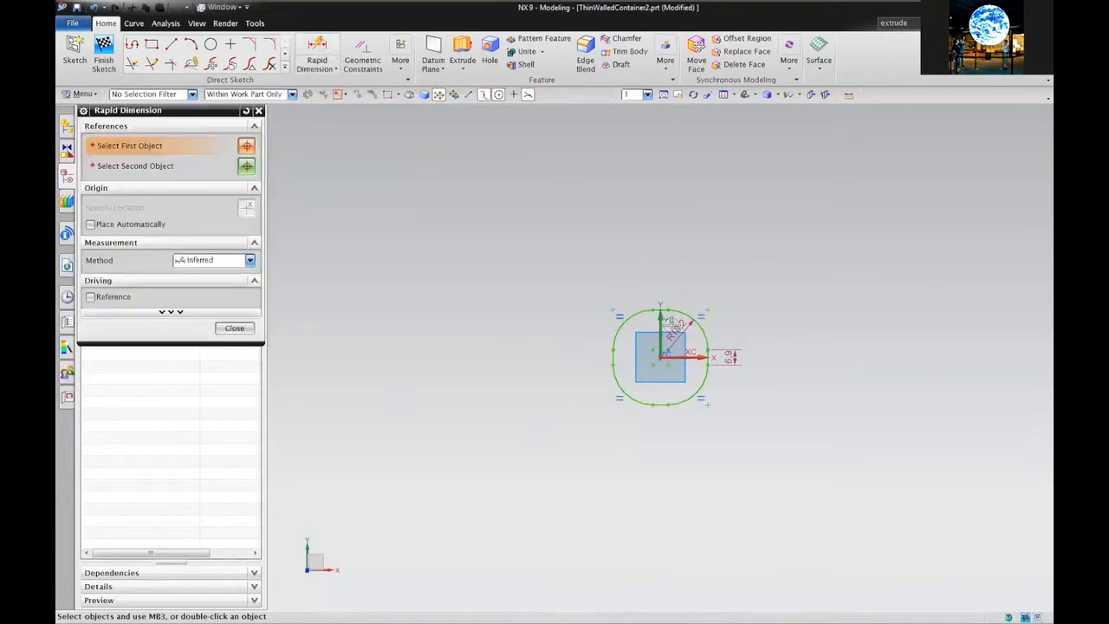
left_click(664, 310)
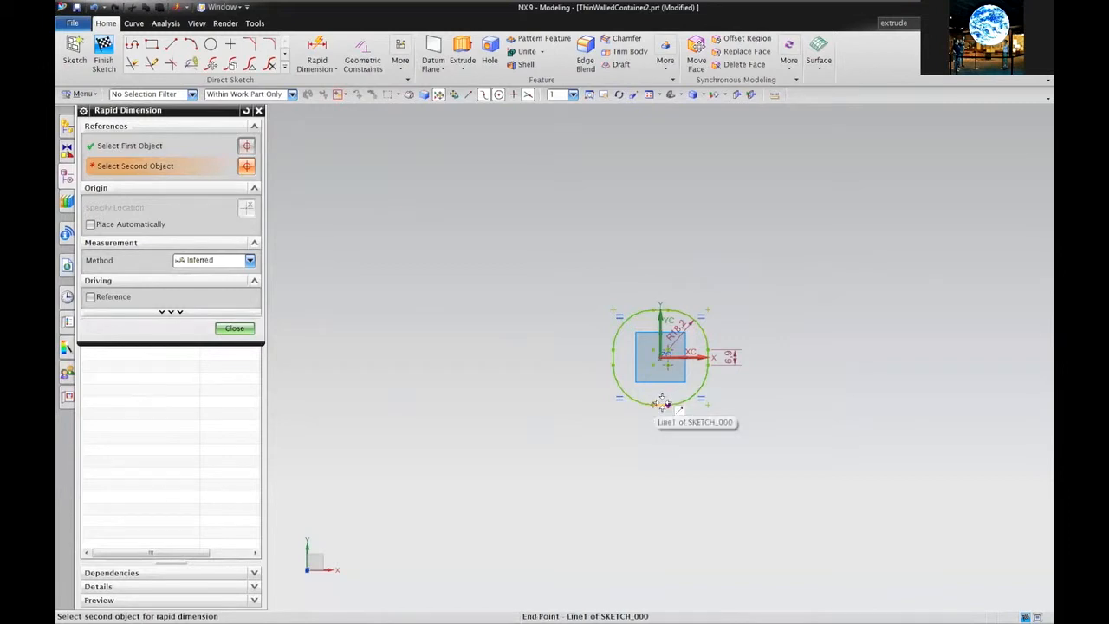
left_click(664, 404)
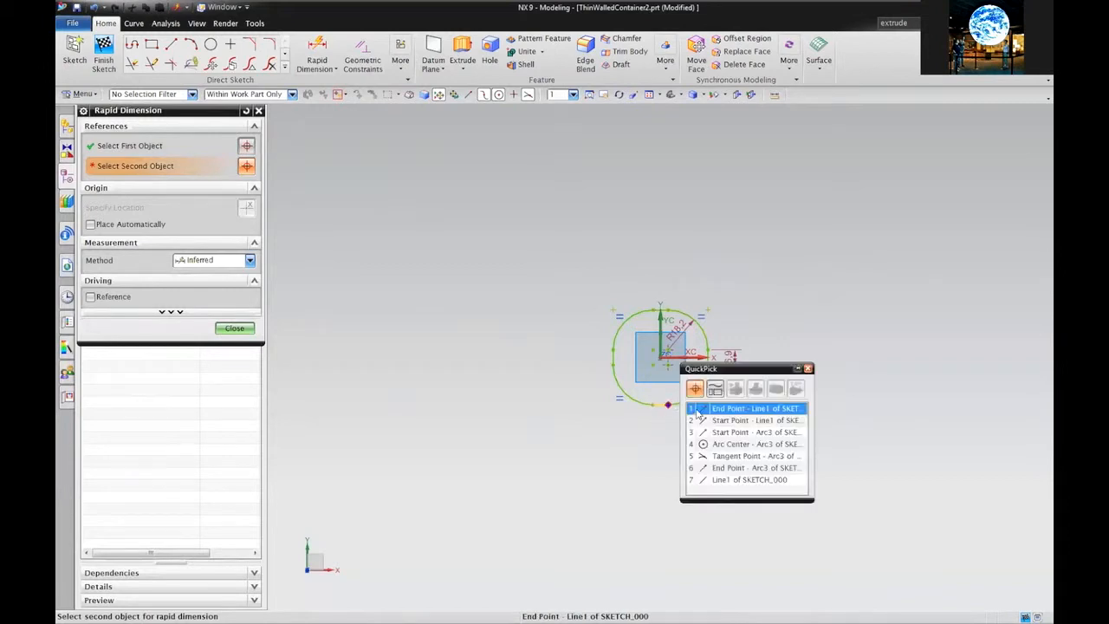
left_click(808, 369)
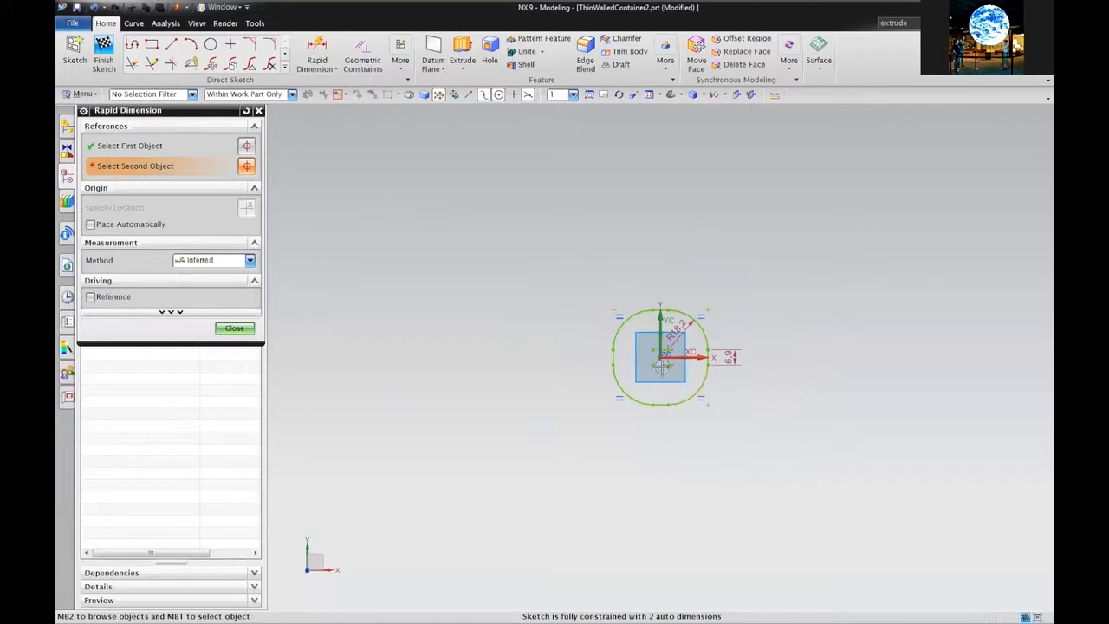
left_click(660, 308)
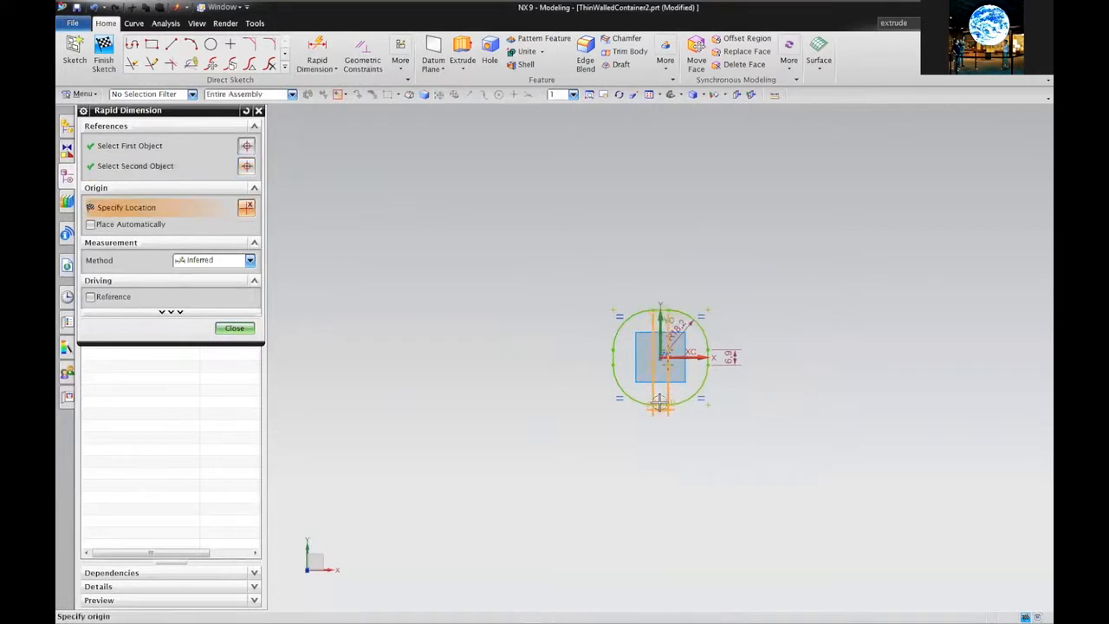
left_click(719, 416)
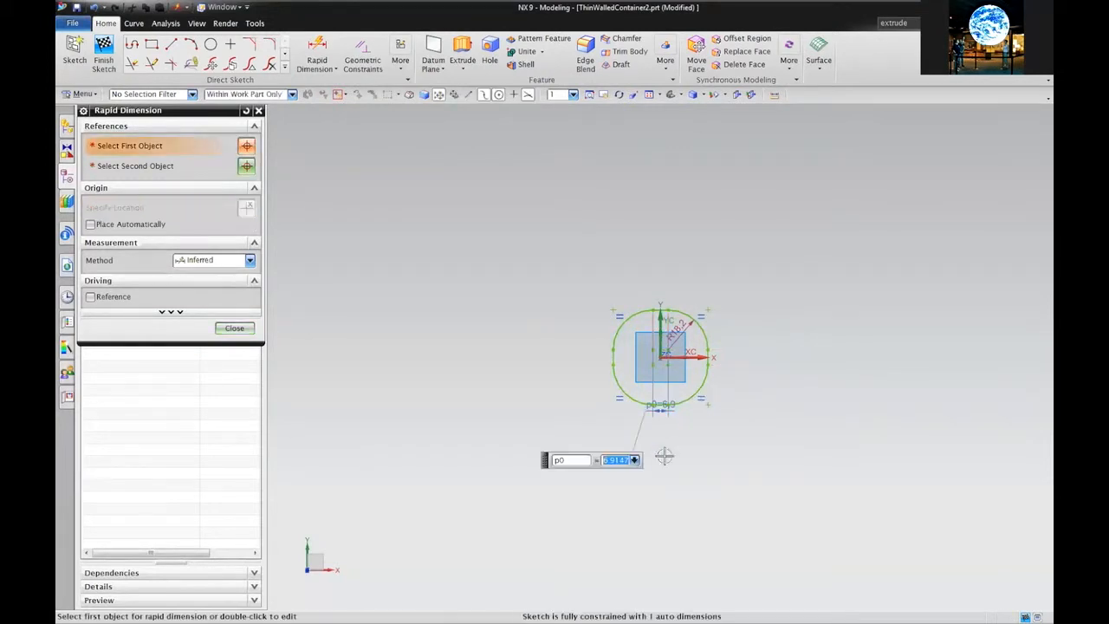
left_click(93, 7)
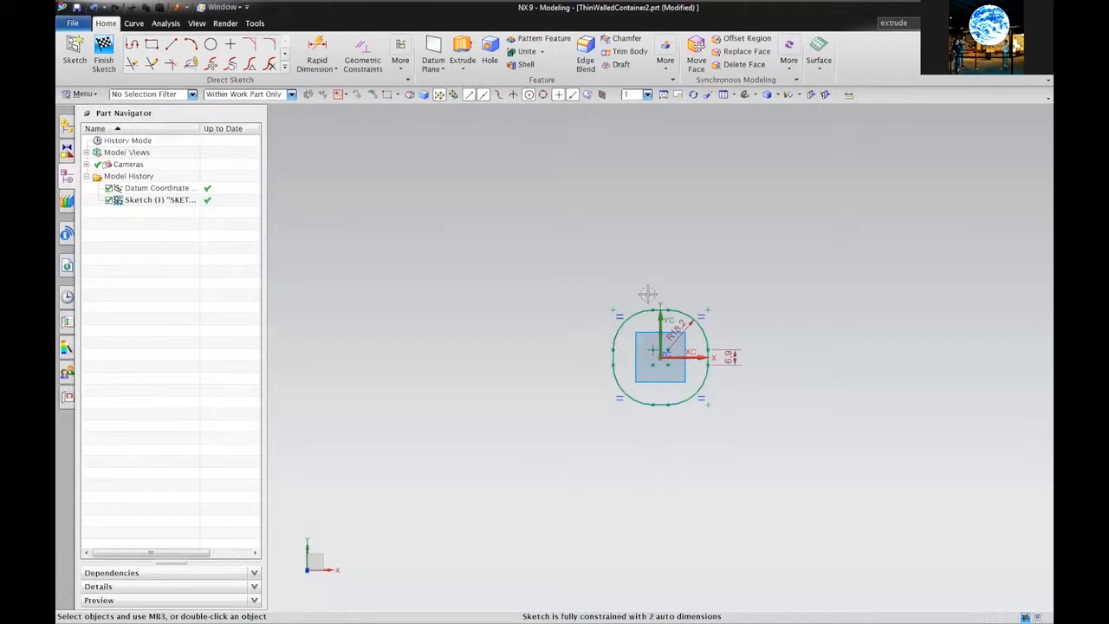
Step: Dimension the height between the profile's upper and lower straight sides and set it to 60 mm
key("ctrl+f")
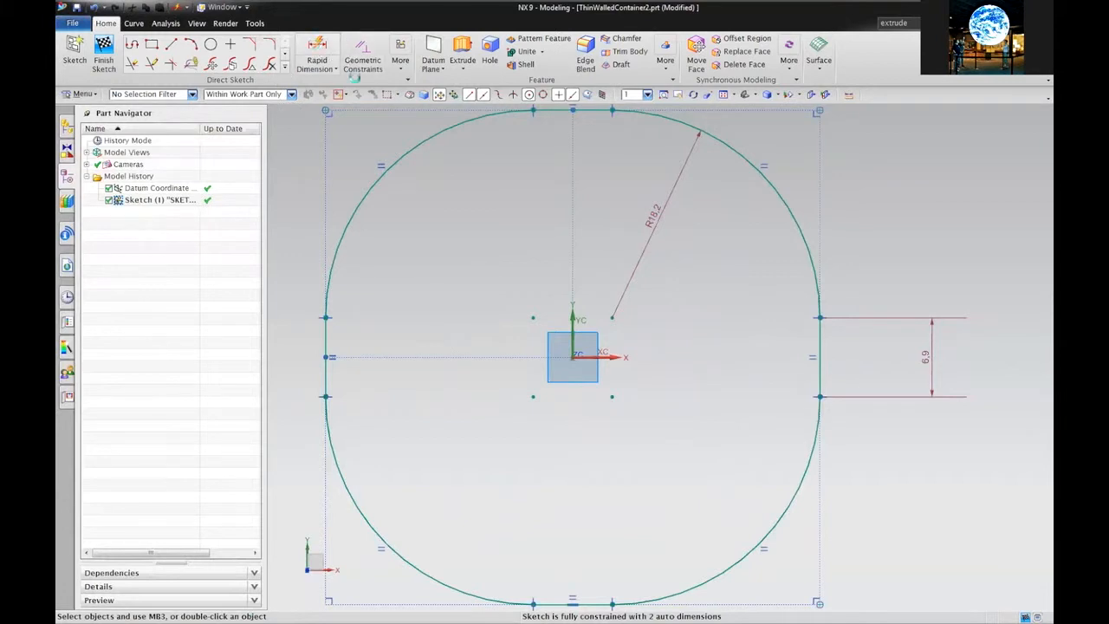
left_click(321, 54)
left_click(594, 110)
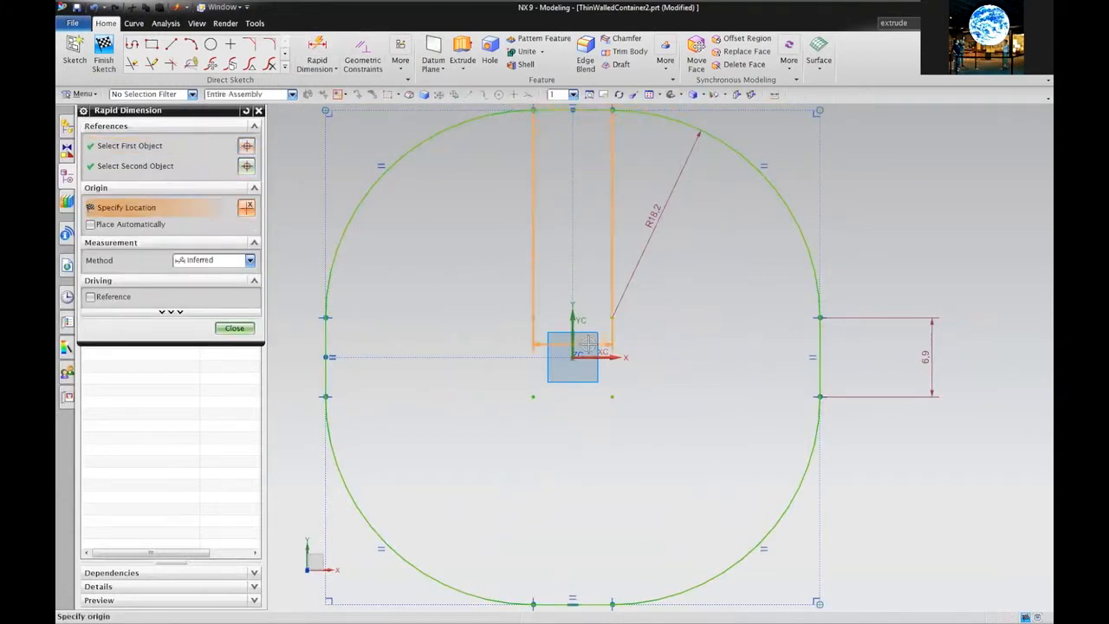
left_click(573, 600)
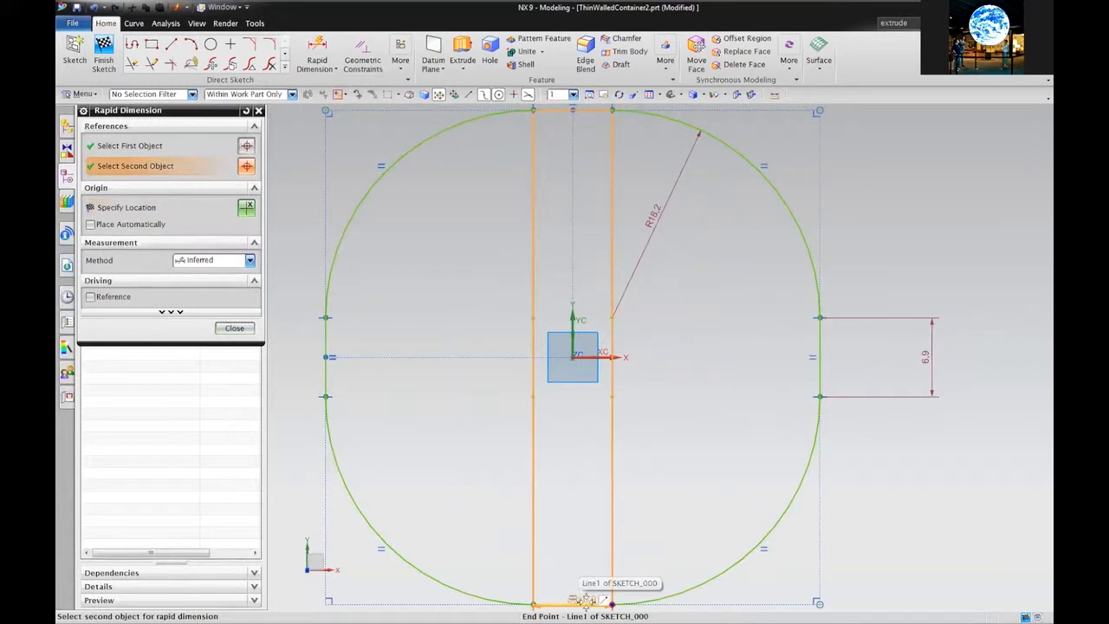
left_click(607, 602)
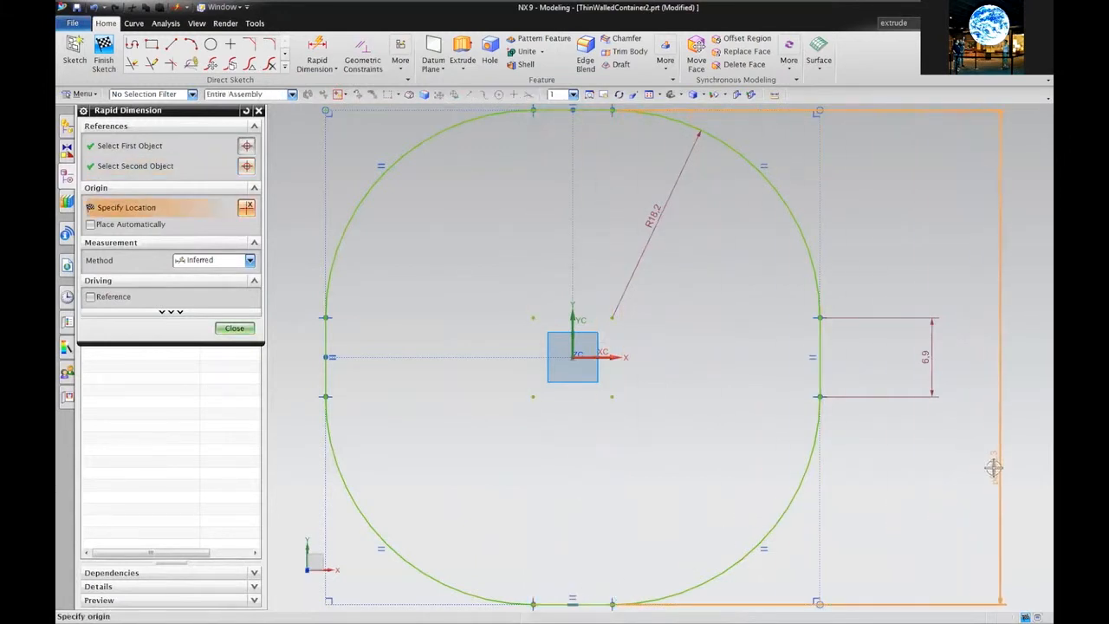
left_click(990, 351)
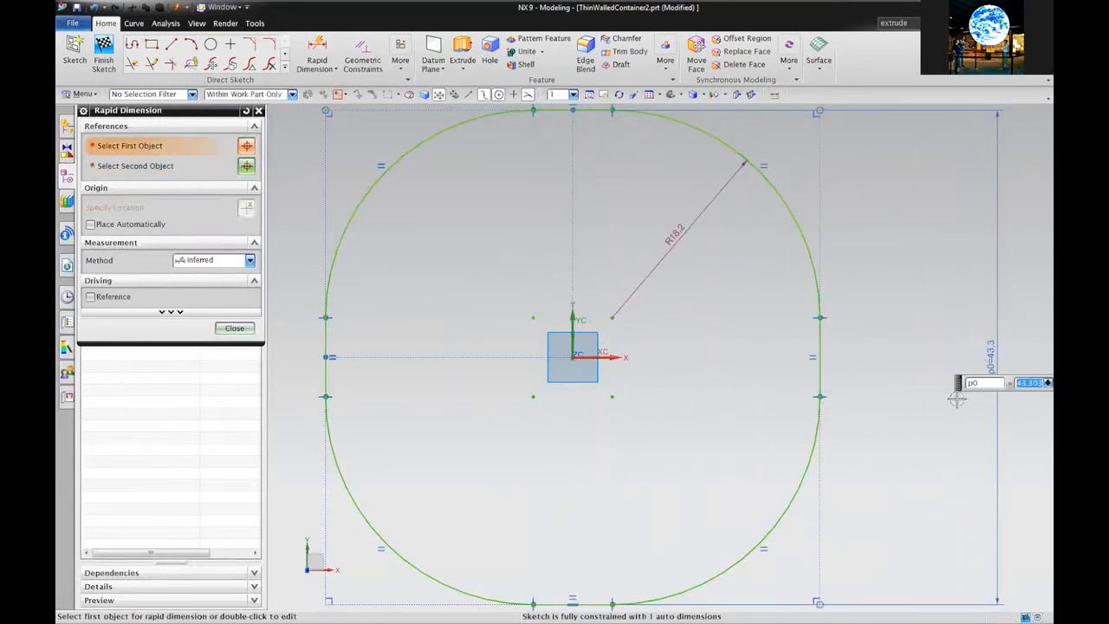
type("60")
key("Return")
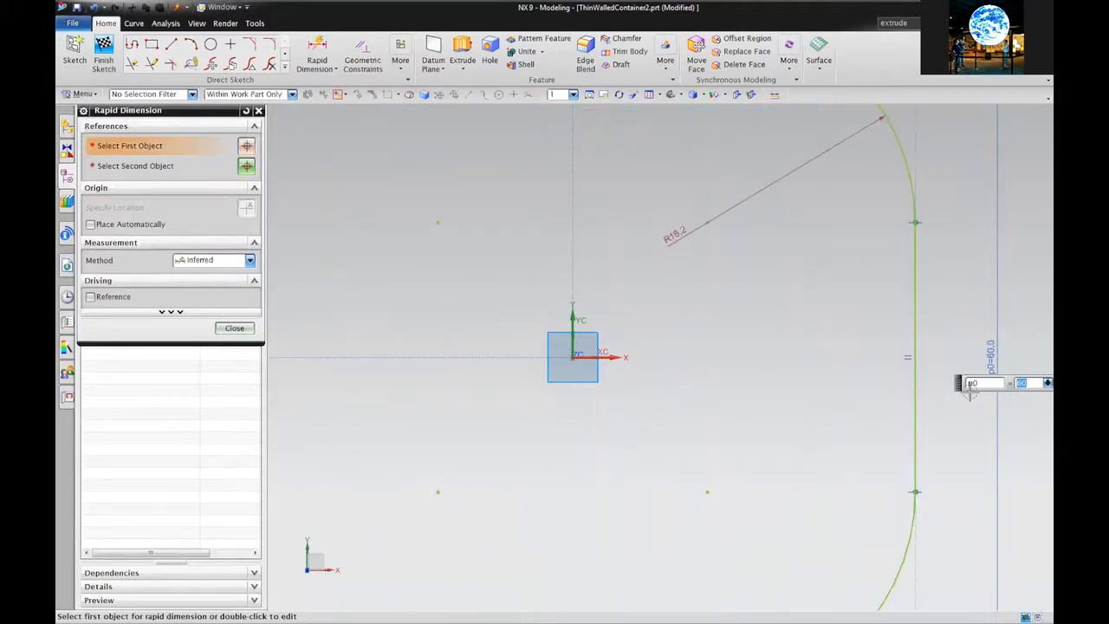
left_click(648, 95)
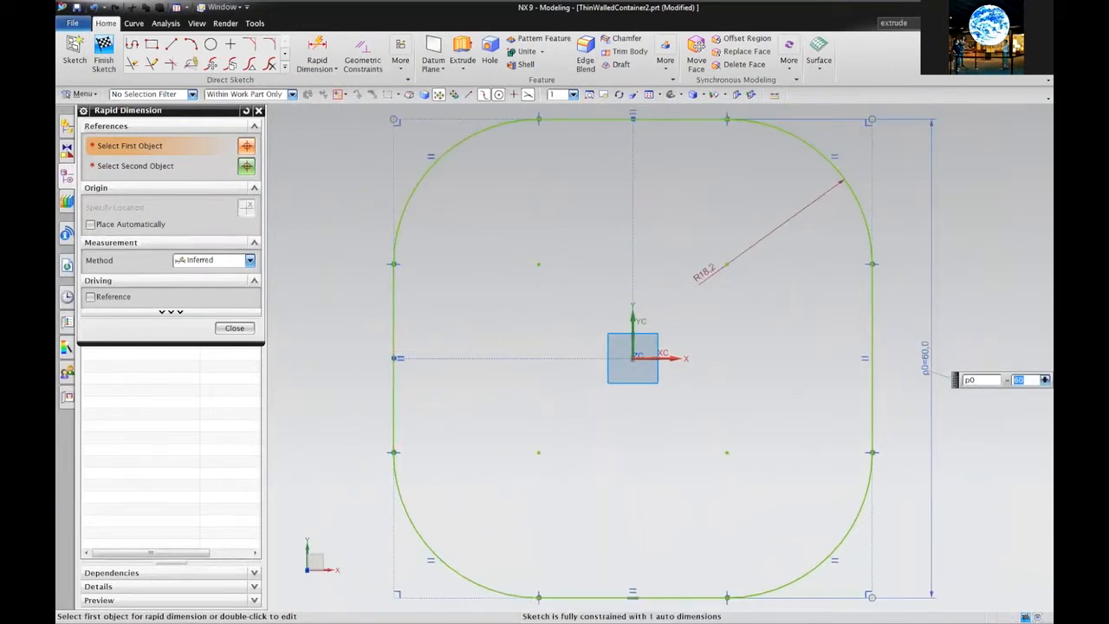
Step: Set the corner arc radius of the profile to 18 mm
double_click(715, 268)
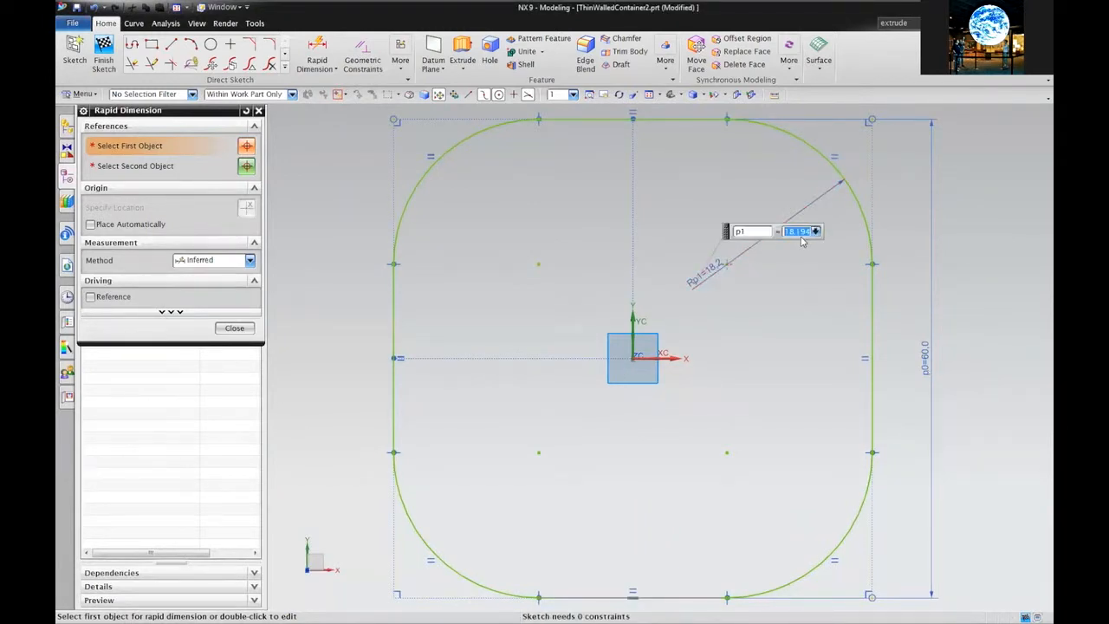
type("18")
key("Return")
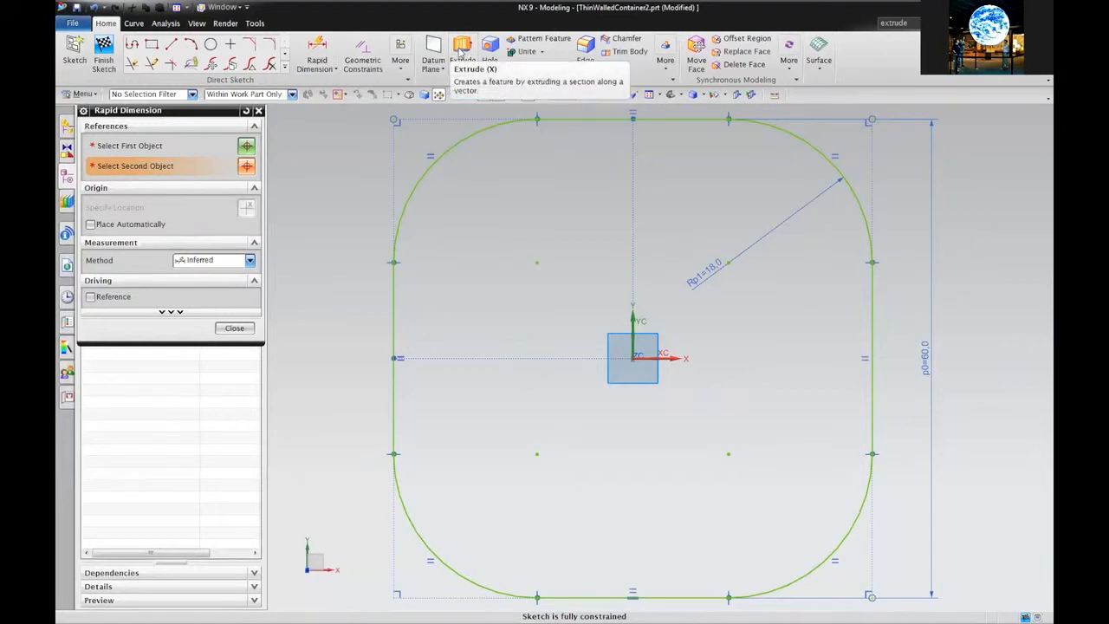
Step: Extrude the rounded-square profile from 0 to 100 mm as a solid body
left_click(460, 52)
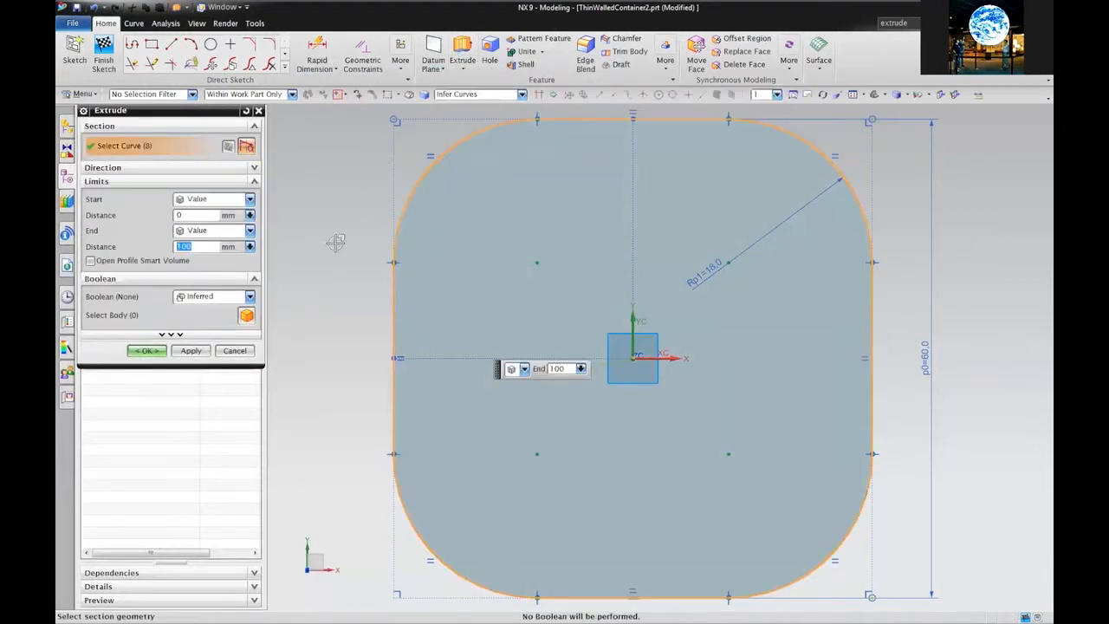
middle_click_drag(315, 292, 329, 227)
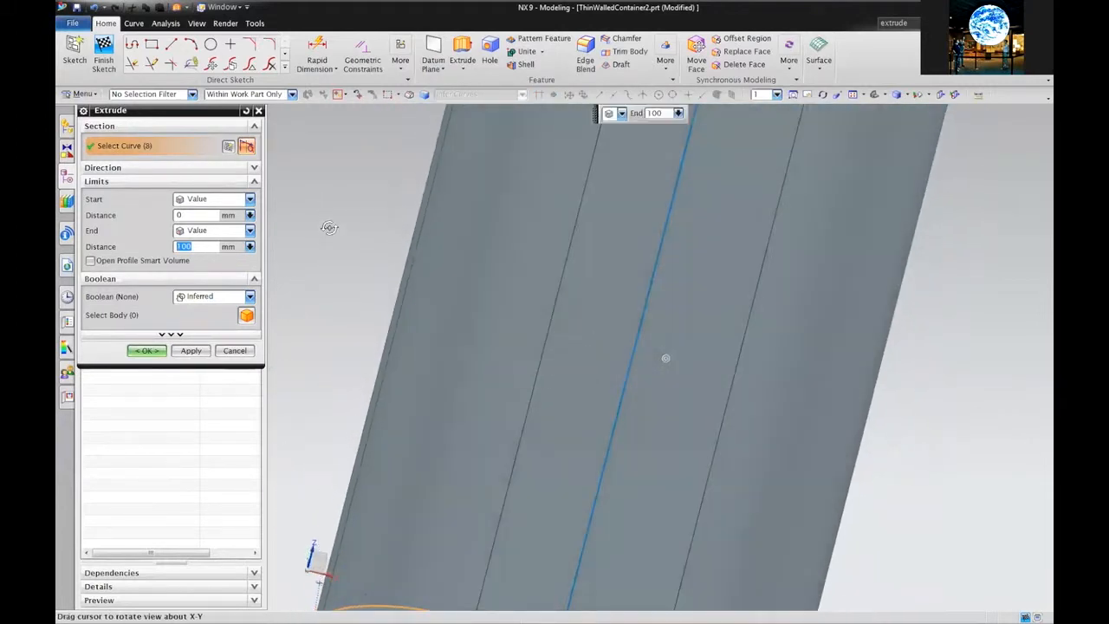
left_click(849, 95)
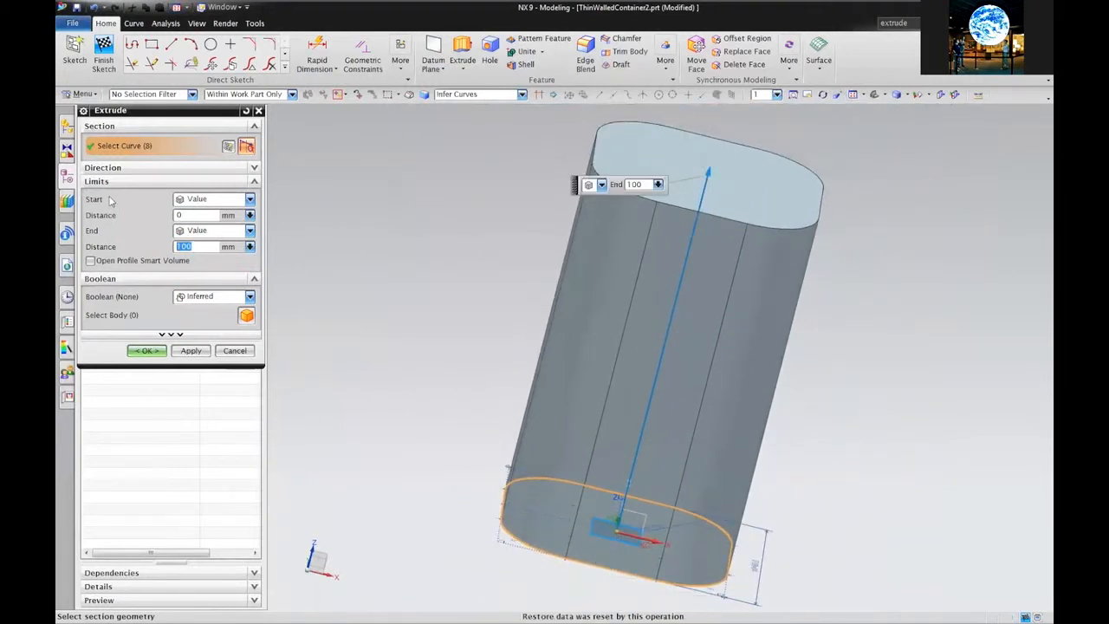
type("1")
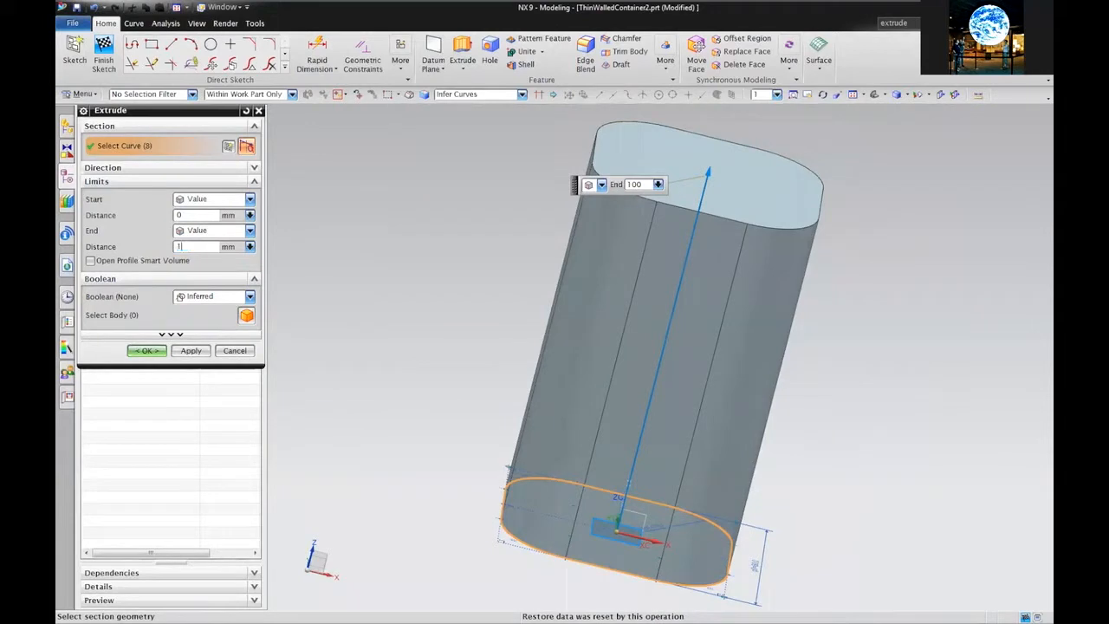
left_click(147, 351)
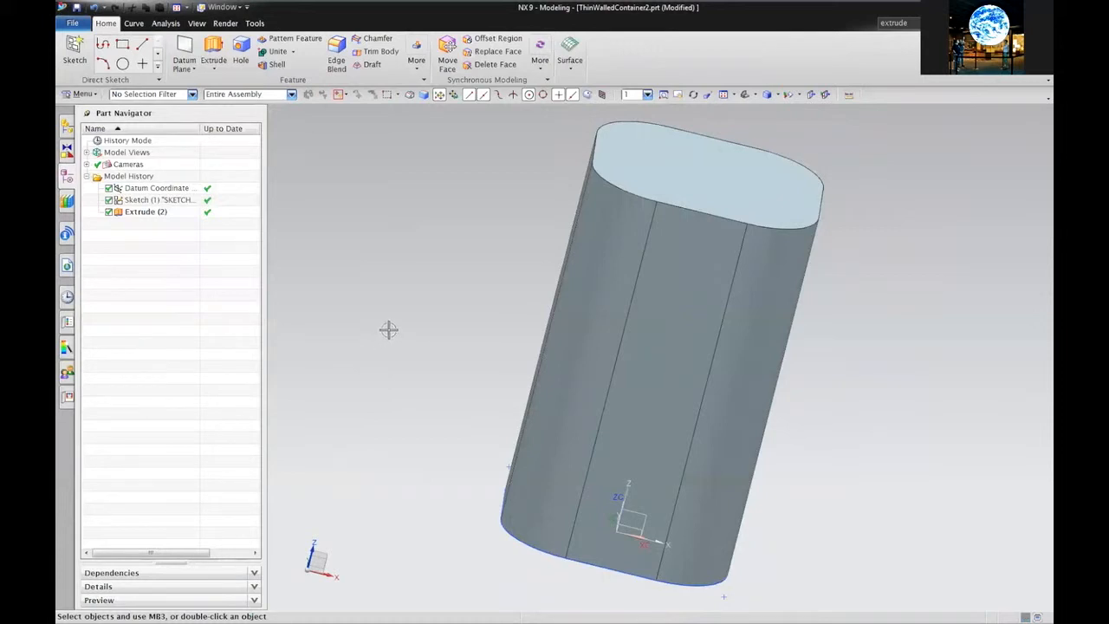
Step: Apply a circular 8 mm Edge Blend to the tangent edge loop around the body's base
left_click(336, 48)
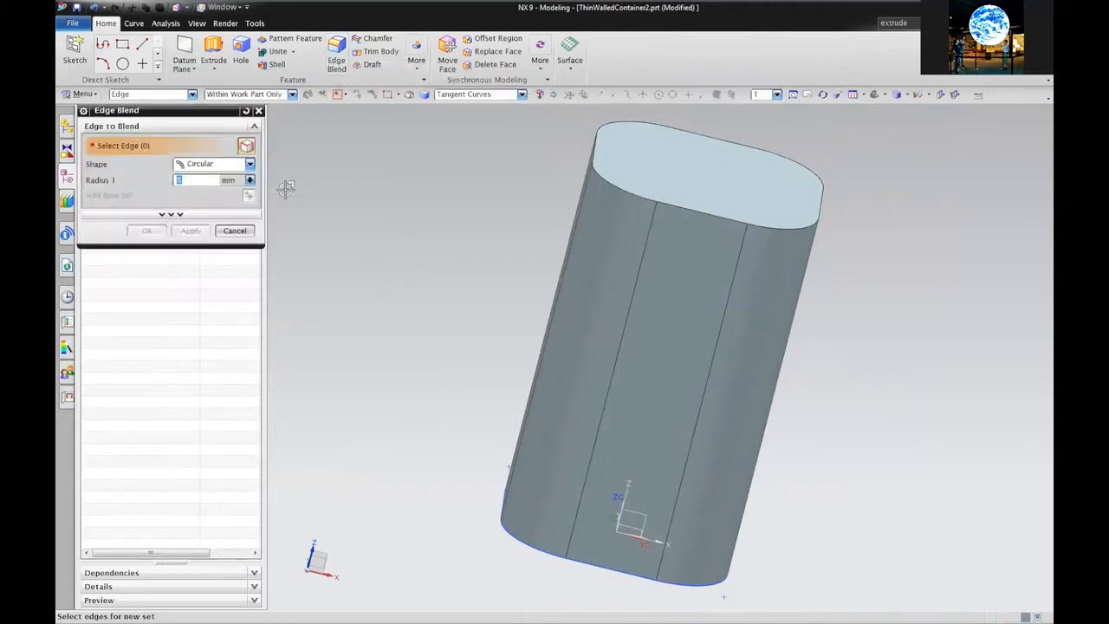
left_click(511, 535)
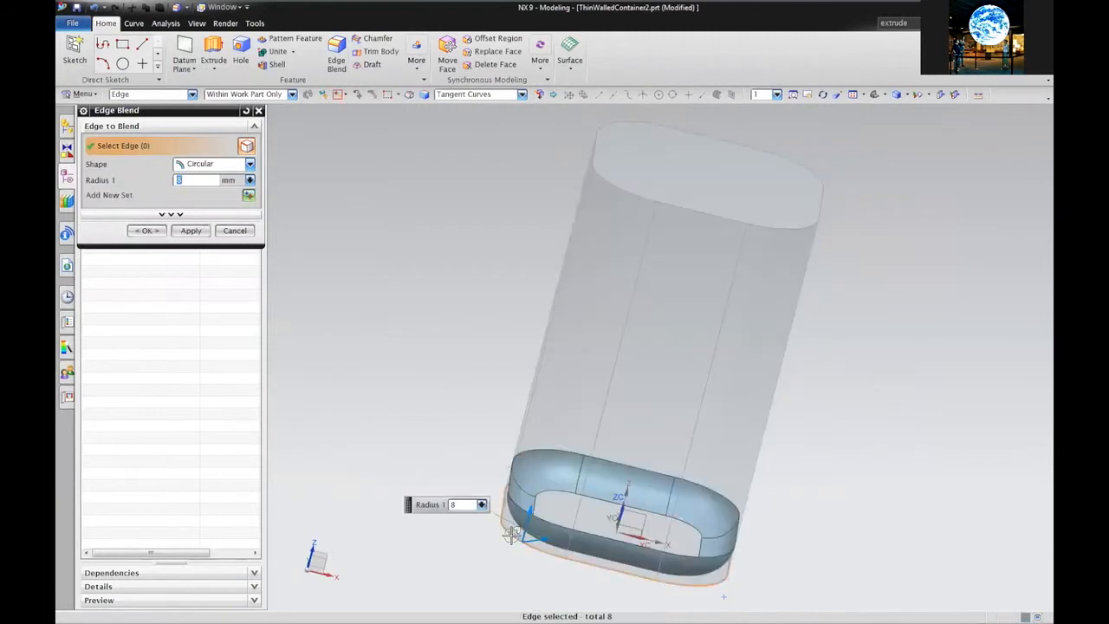
left_click(455, 506)
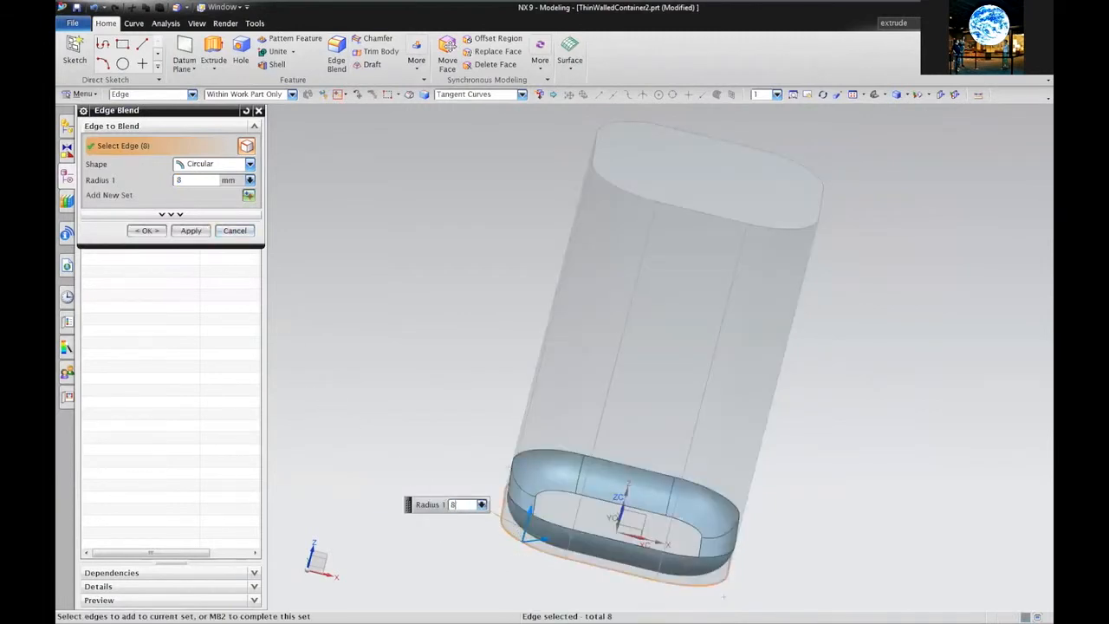
middle_click(453, 459)
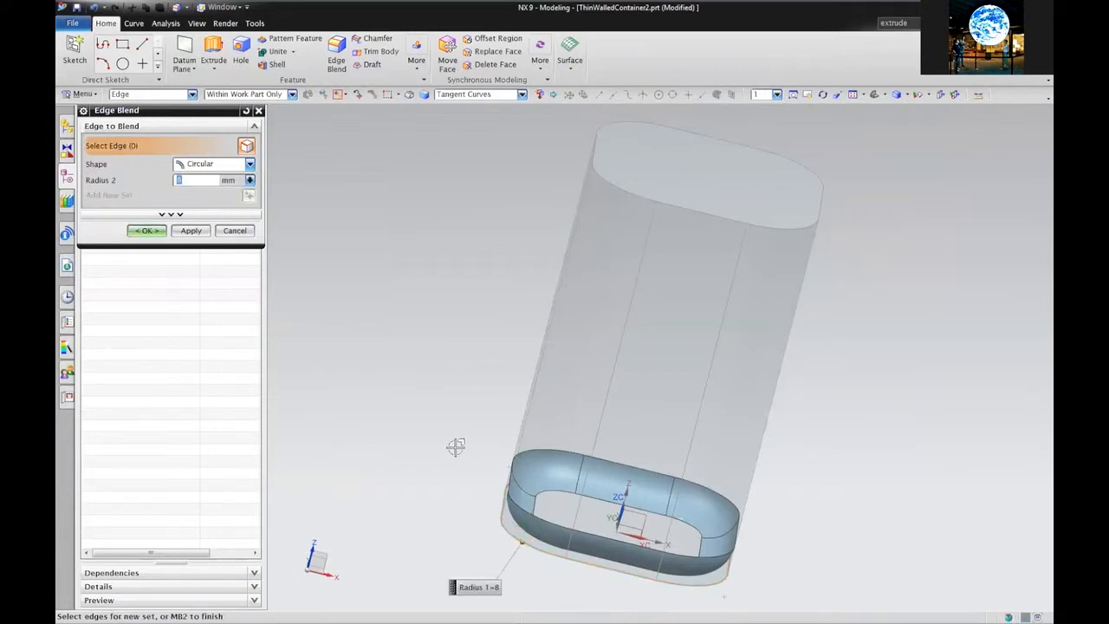
left_click(152, 232)
Step: Shell the body with a 3.5 mm wall thickness, removing its top face
middle_click_drag(433, 372, 404, 388)
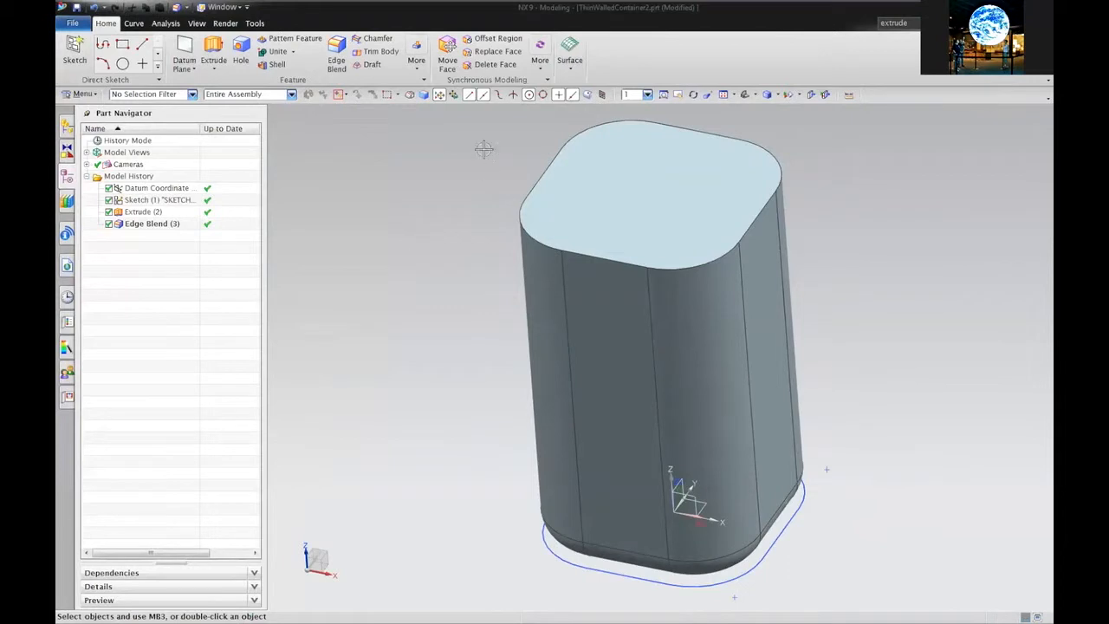
left_click(275, 65)
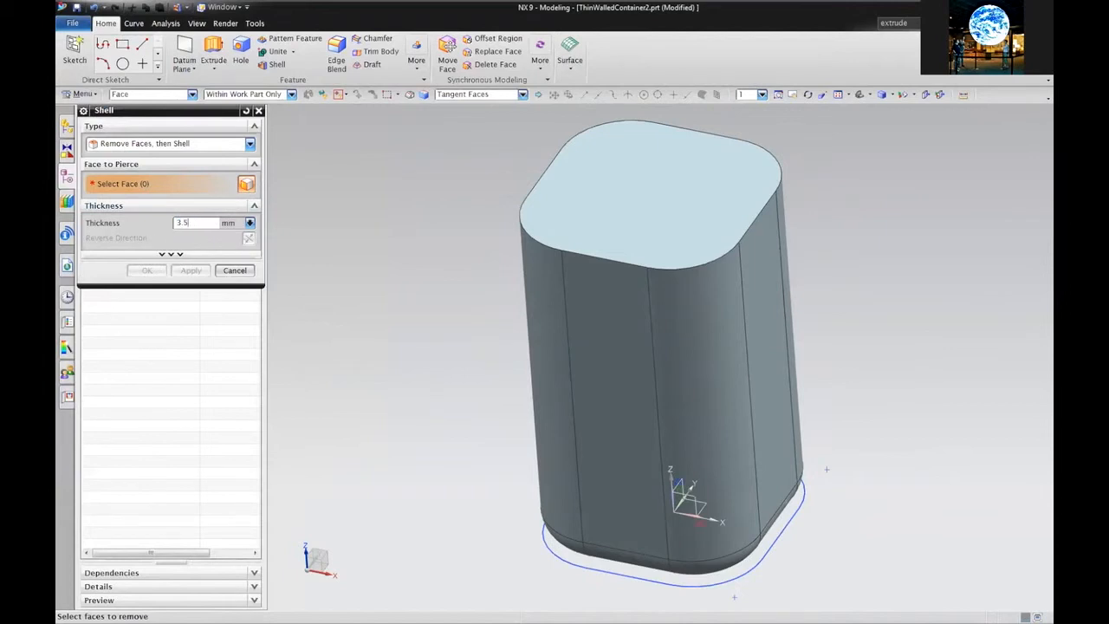
left_click(607, 189)
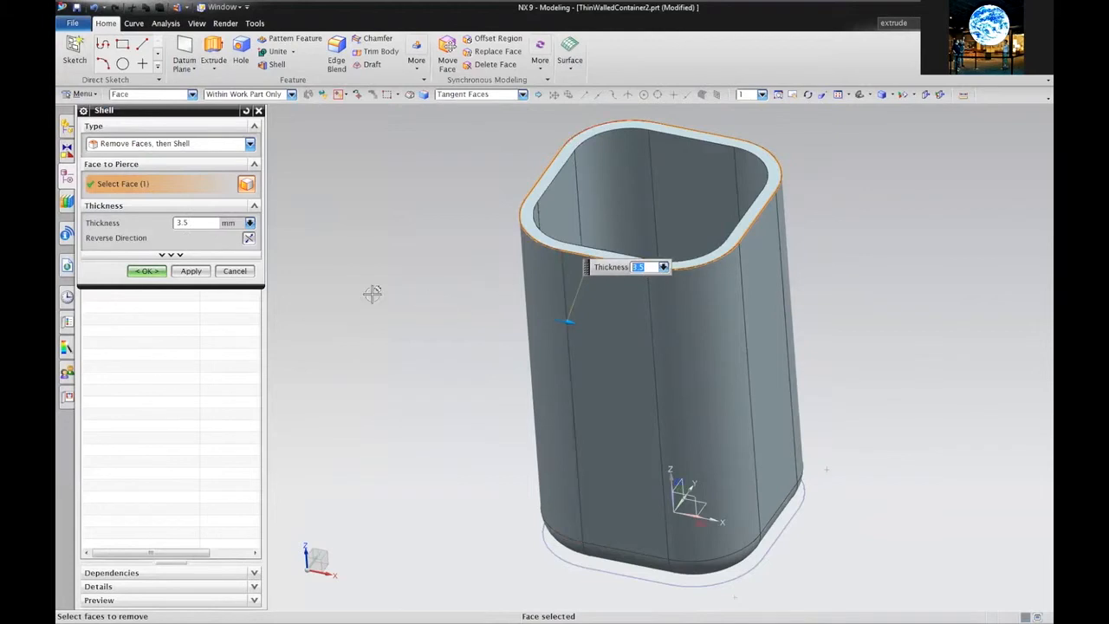
left_click(148, 271)
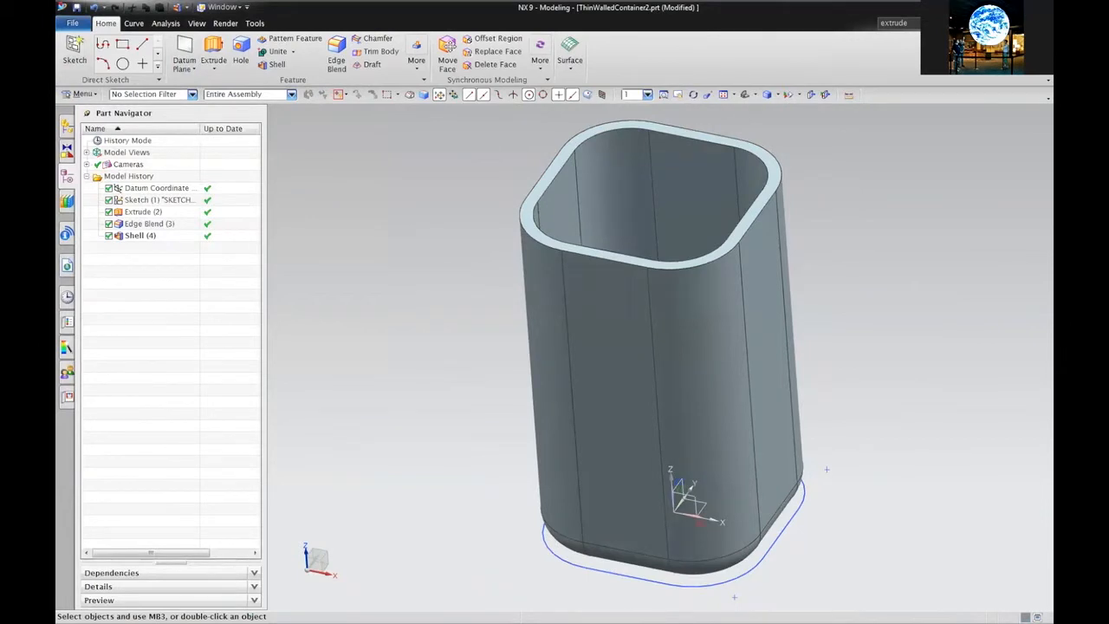
Step: Save the finished container part
middle_click_drag(426, 307, 435, 352)
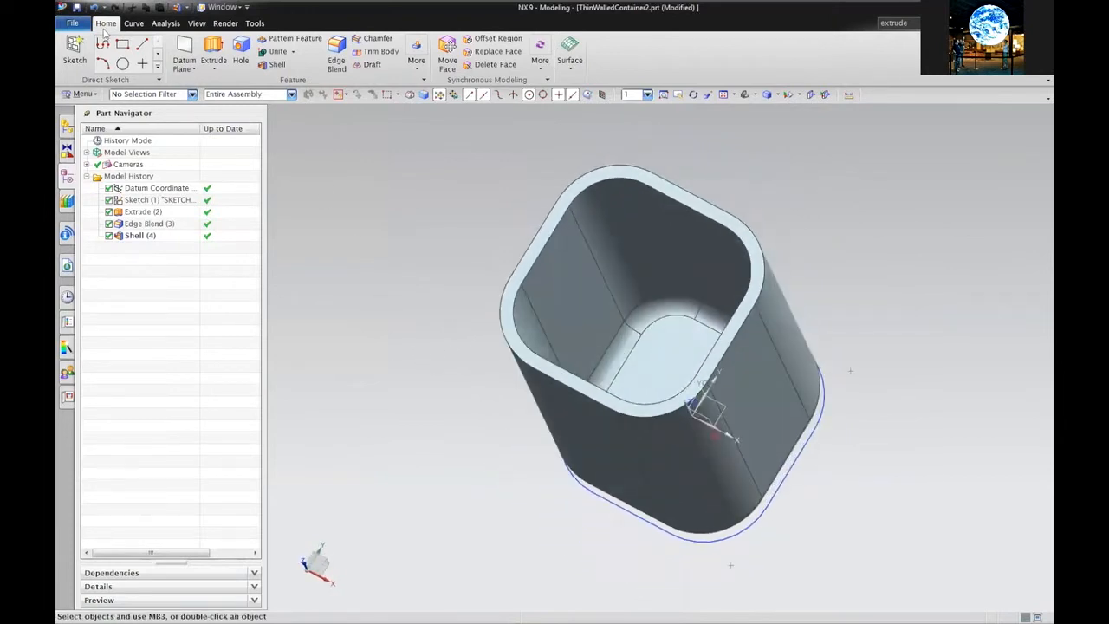
left_click(75, 24)
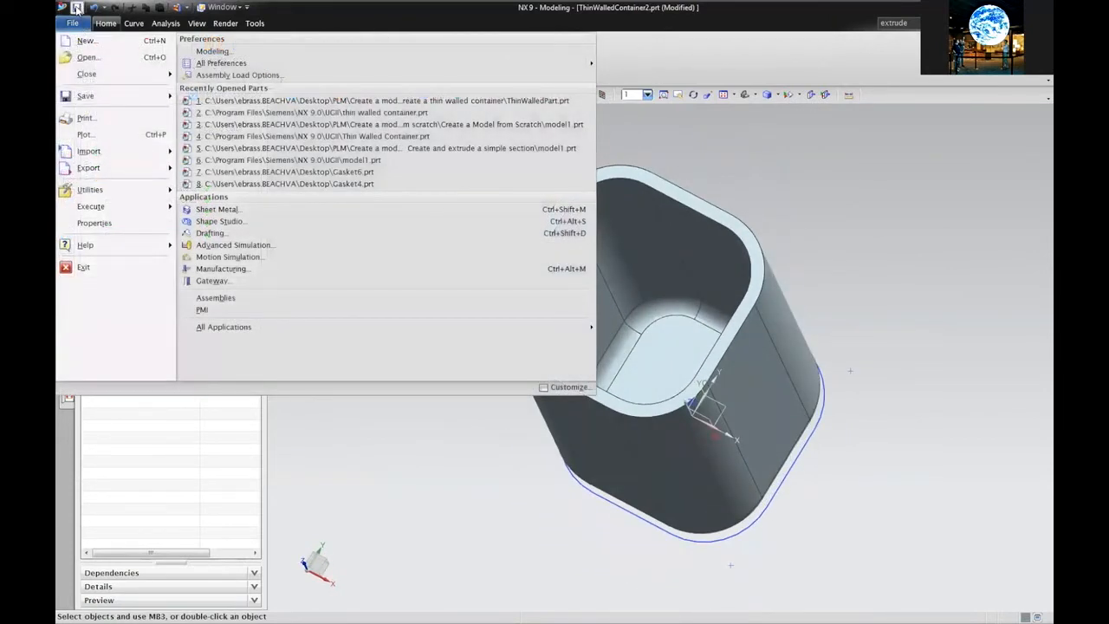
left_click(76, 7)
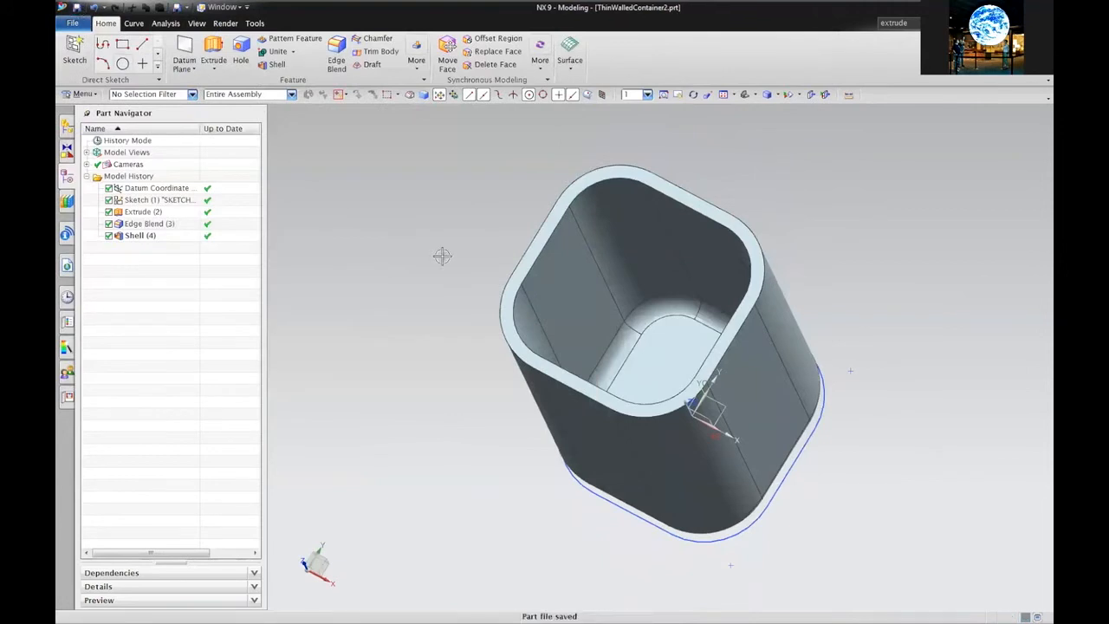